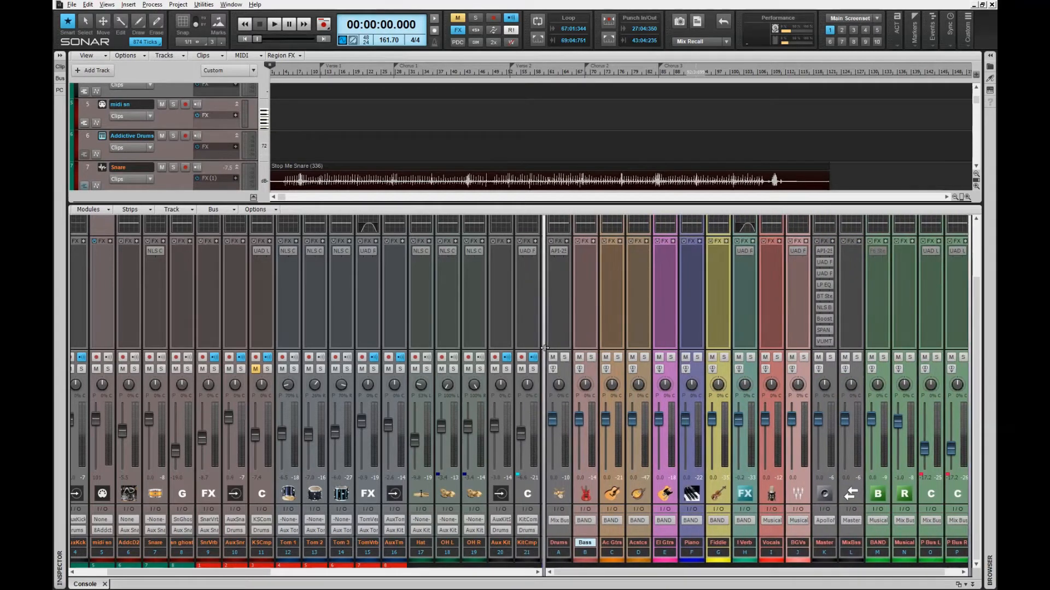
Step: Scroll across the Console strips, then hide the Console with D so the Track view fills the window
left_click_drag(245, 576, 220, 573)
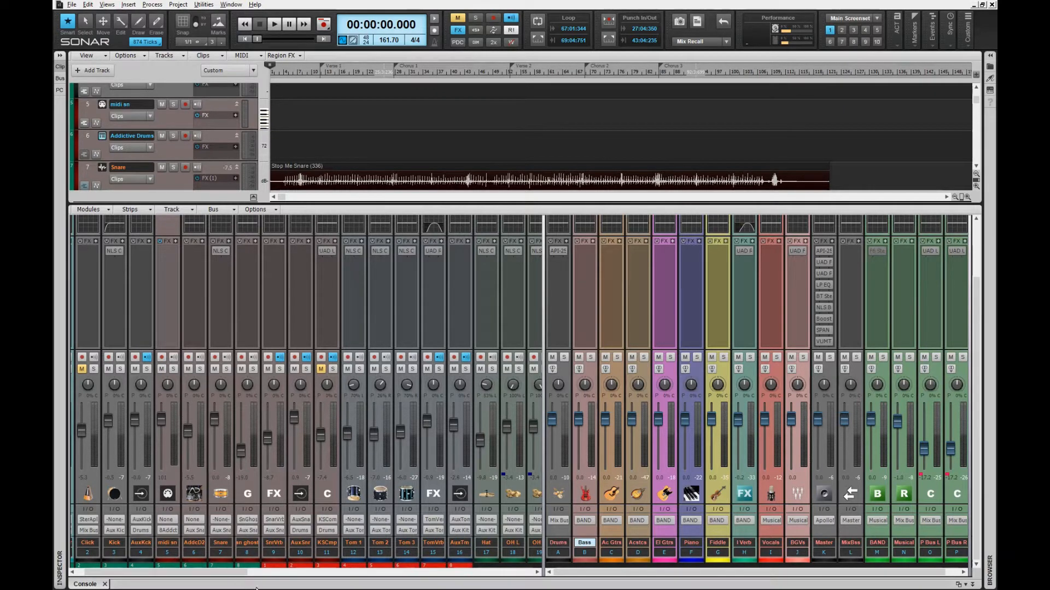
left_click_drag(238, 573, 265, 577)
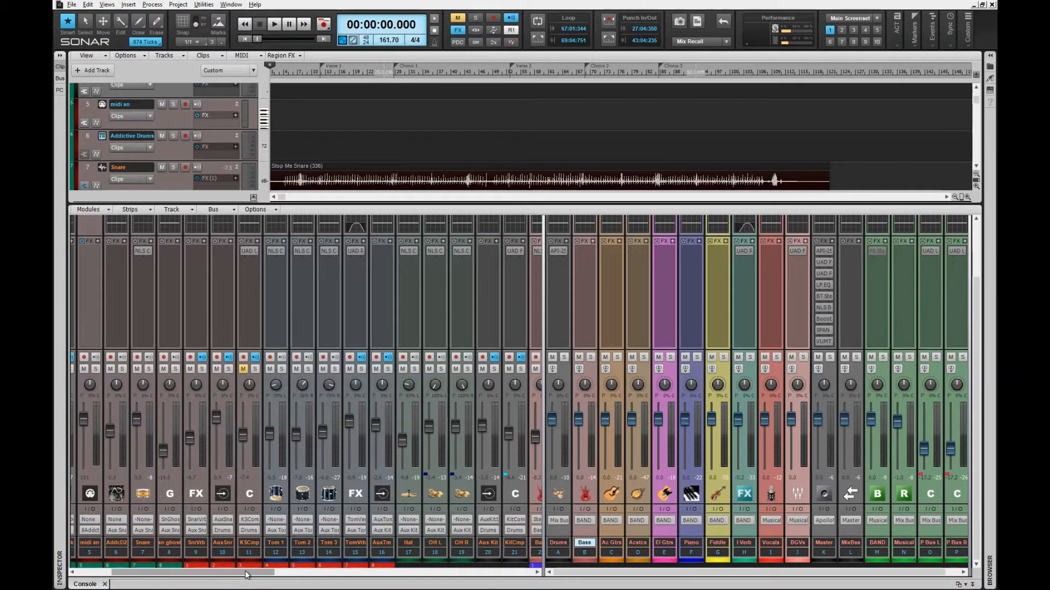
mouse_move(246, 572)
left_mouse_down()
mouse_move(208, 578)
mouse_move(260, 581)
mouse_move(250, 581)
left_mouse_up()
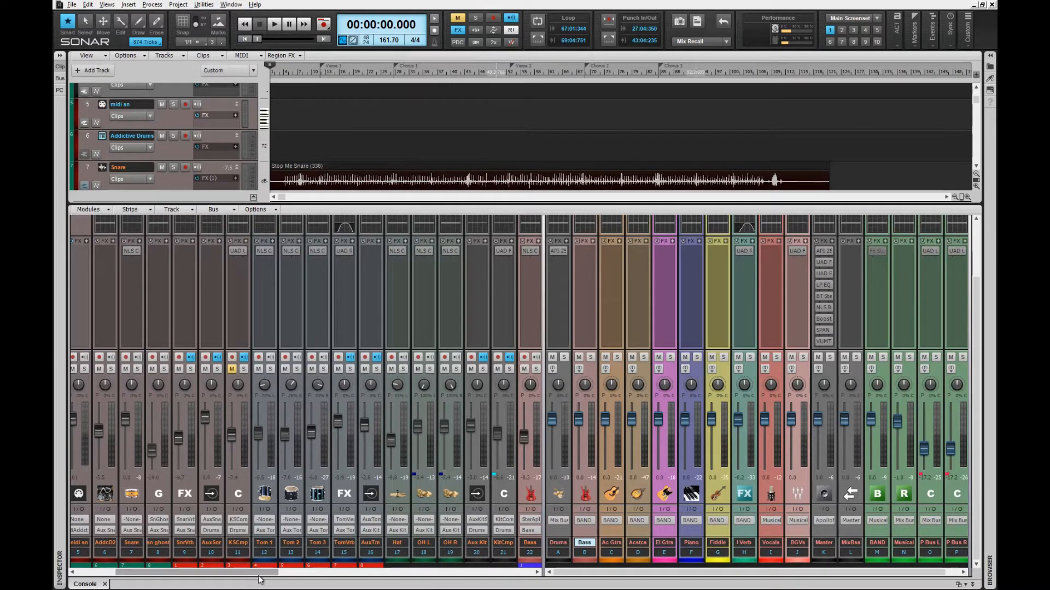
mouse_move(230, 574)
left_mouse_down()
mouse_move(374, 577)
mouse_move(248, 571)
left_mouse_up()
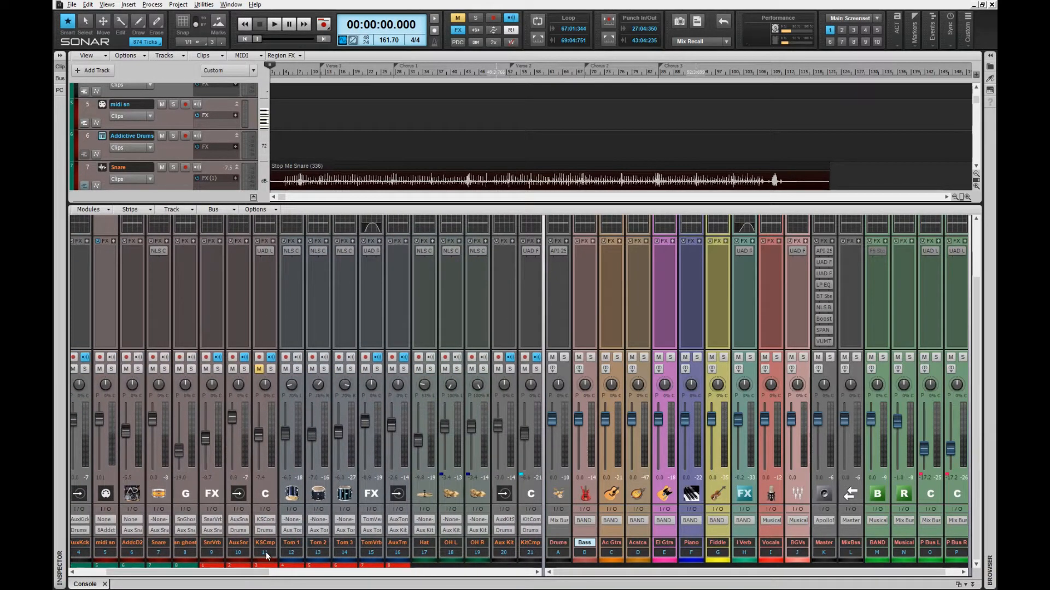
key("d")
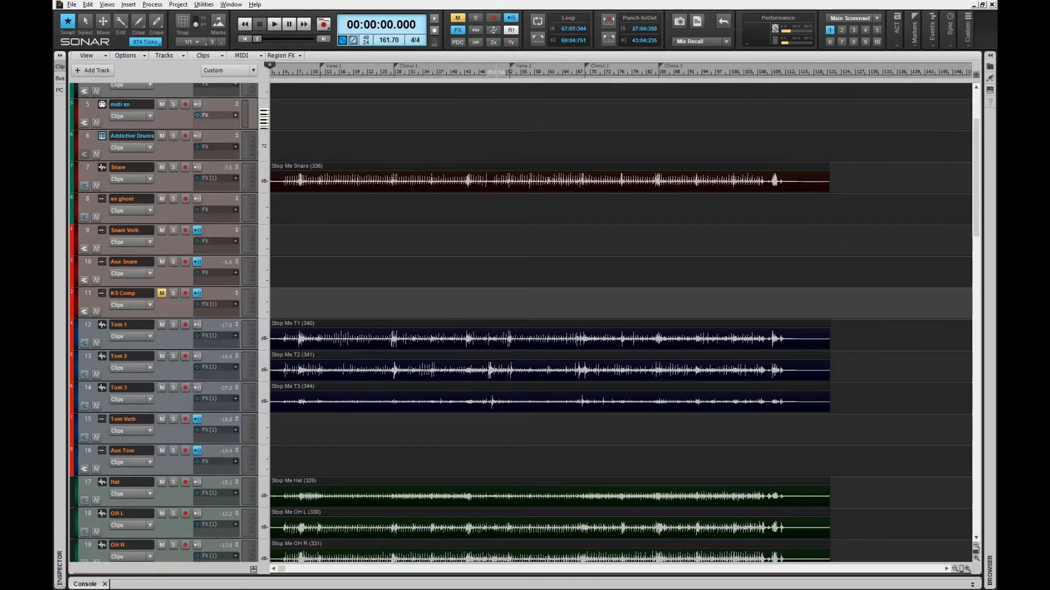
Step: Zoom the Track view out and return the now time to the project start
left_click(500, 279)
key("ctrl+Up")
key("ctrl+Up")
key("ctrl+Left")
key("ctrl+Left")
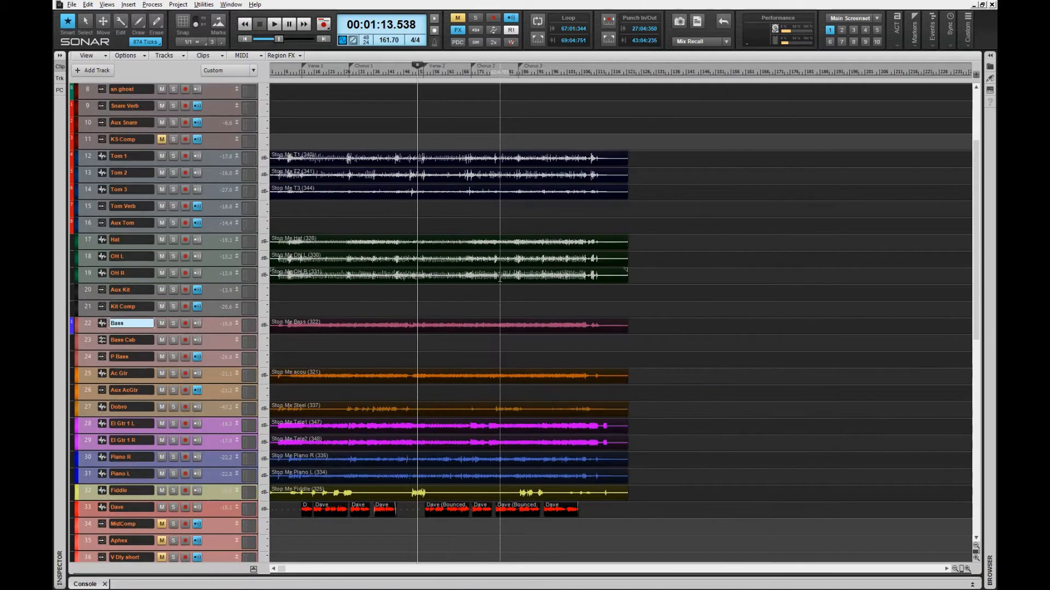
key("w")
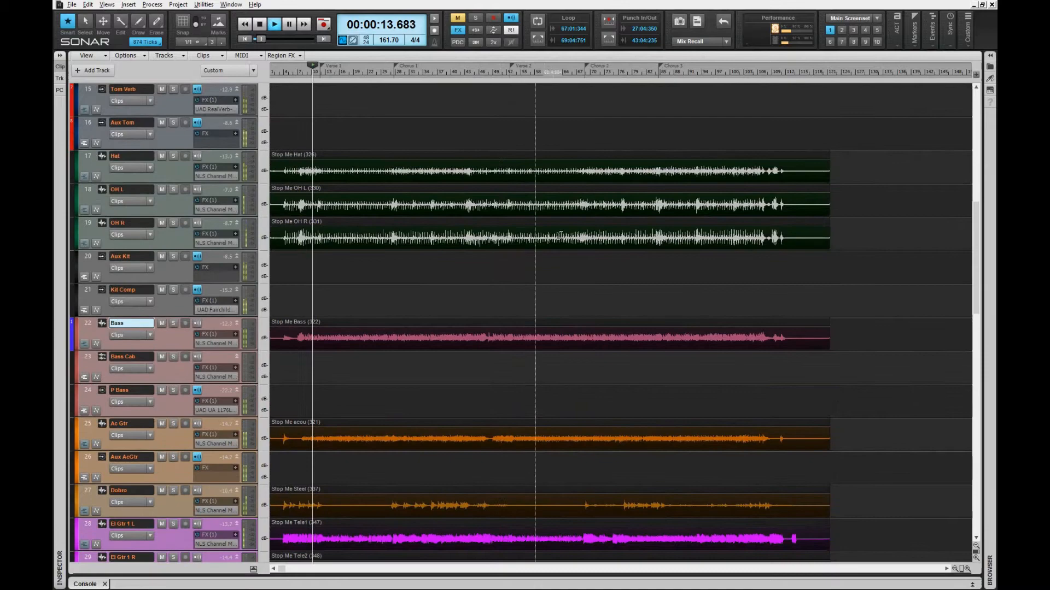
Step: Scroll the track list, then dock the Console back under the tracks with D
scroll(742, 268, "down", 5)
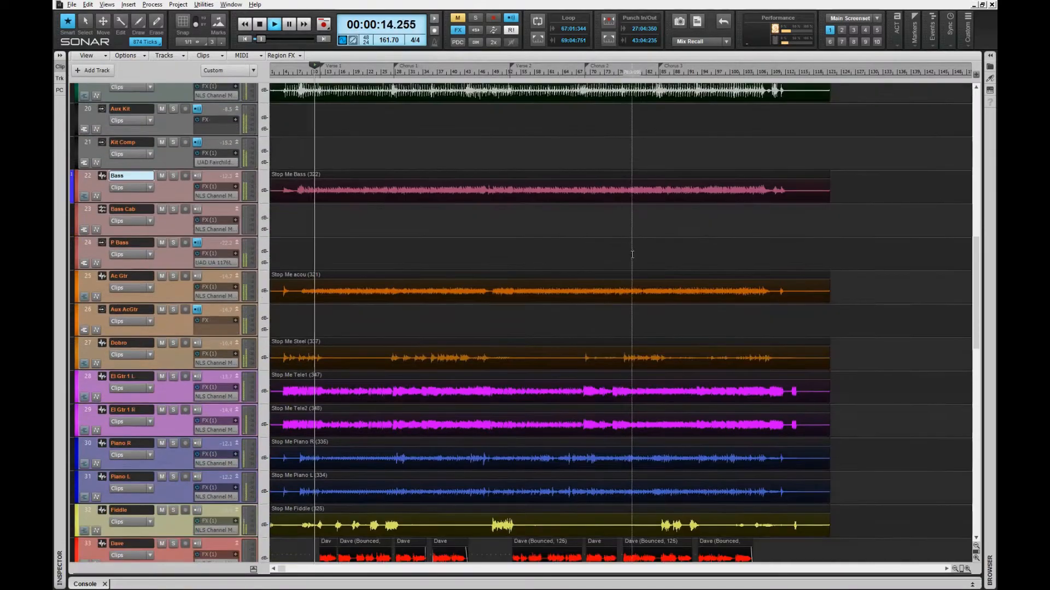
scroll(742, 267, "up", 1)
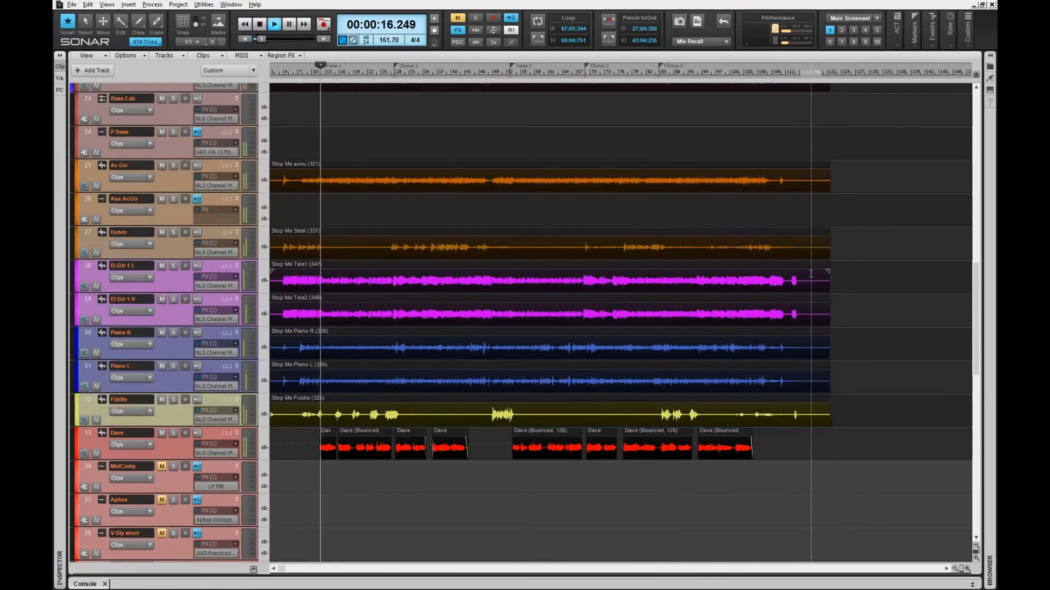
key("d")
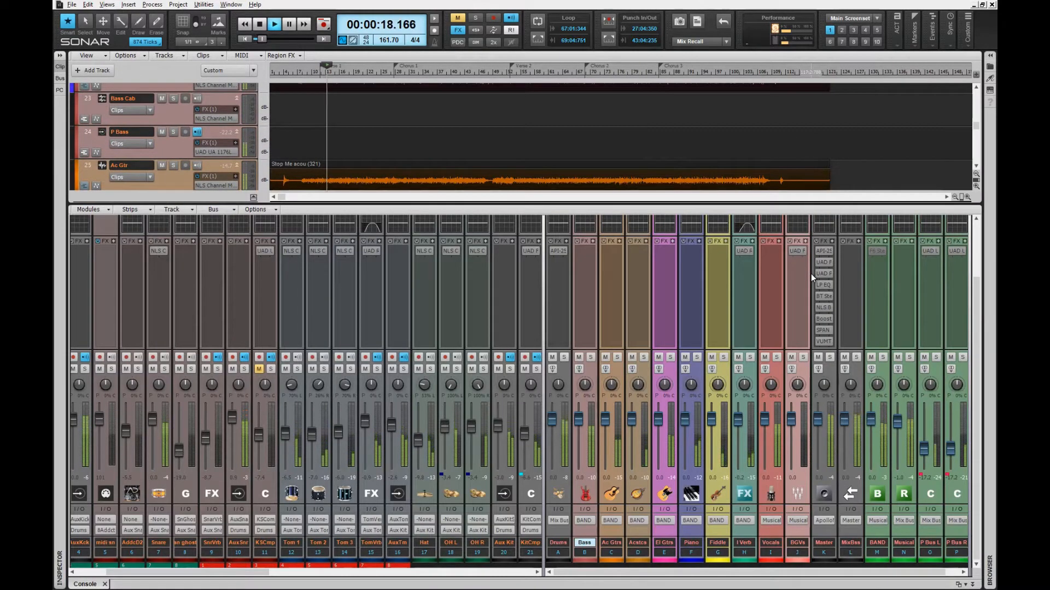
left_click_drag(214, 569, 429, 550)
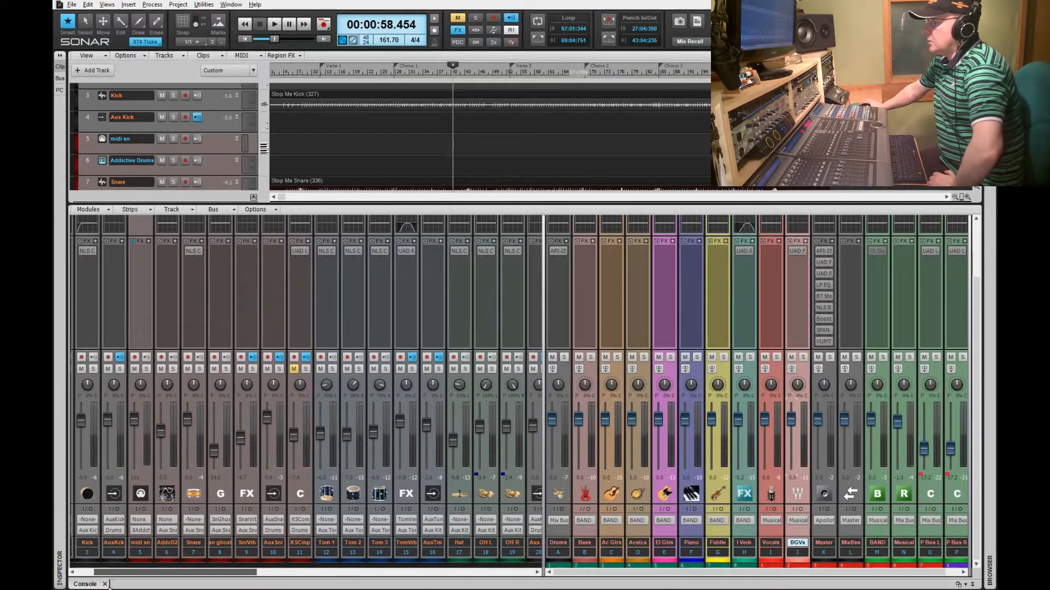
Step: Nudge the Console scrollbar so the drum strips from Kick onward line up
left_click_drag(110, 585, 111, 580)
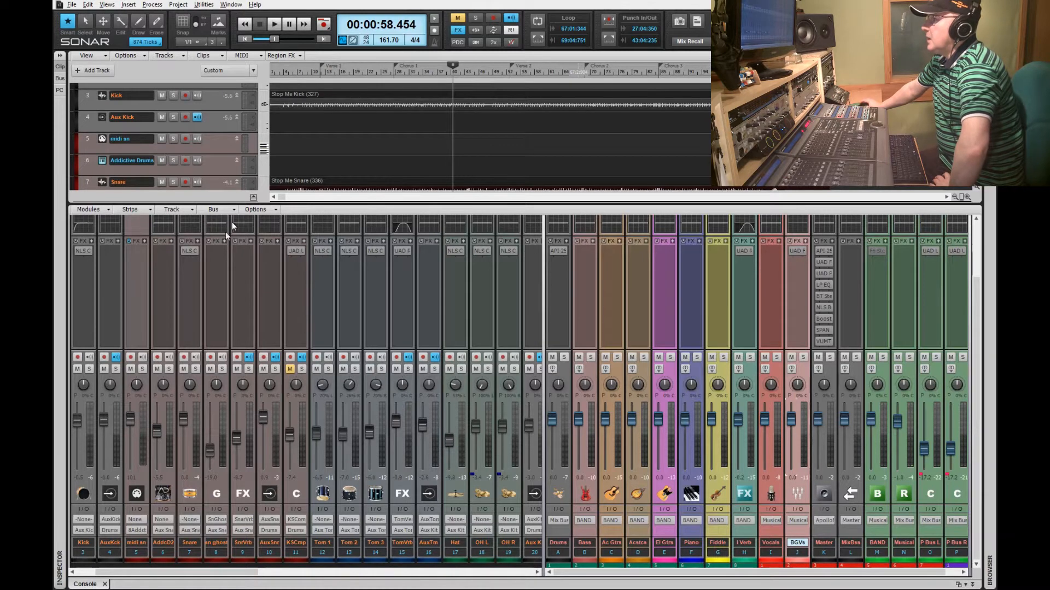
Step: Expand Tom 1's ProChannel to show its EQ and S-Type Console Emulator
scroll(225, 339, "up", 1)
scroll(228, 337, "up", 2)
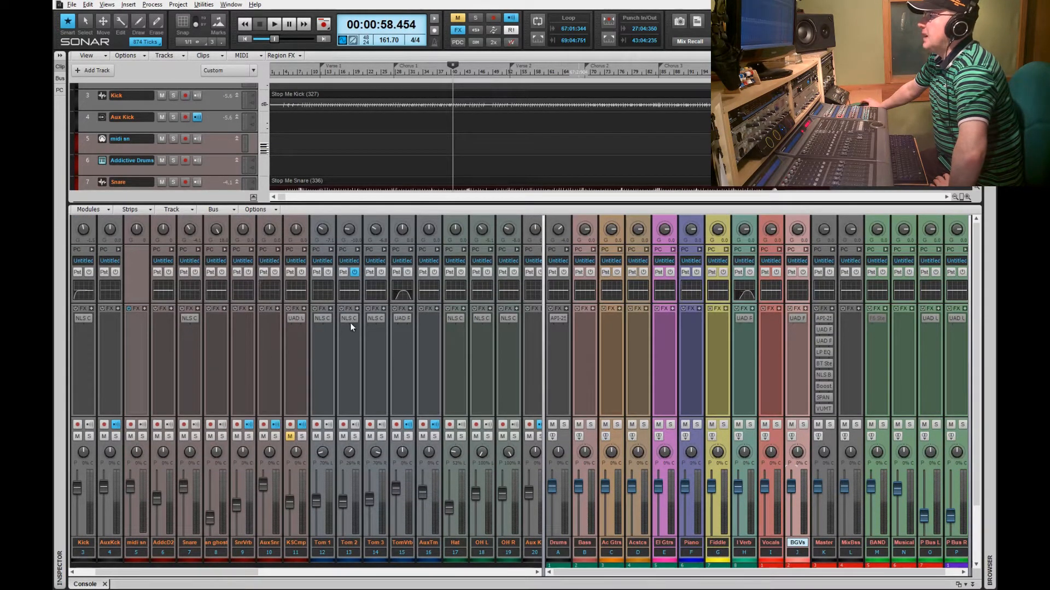
left_click(330, 249)
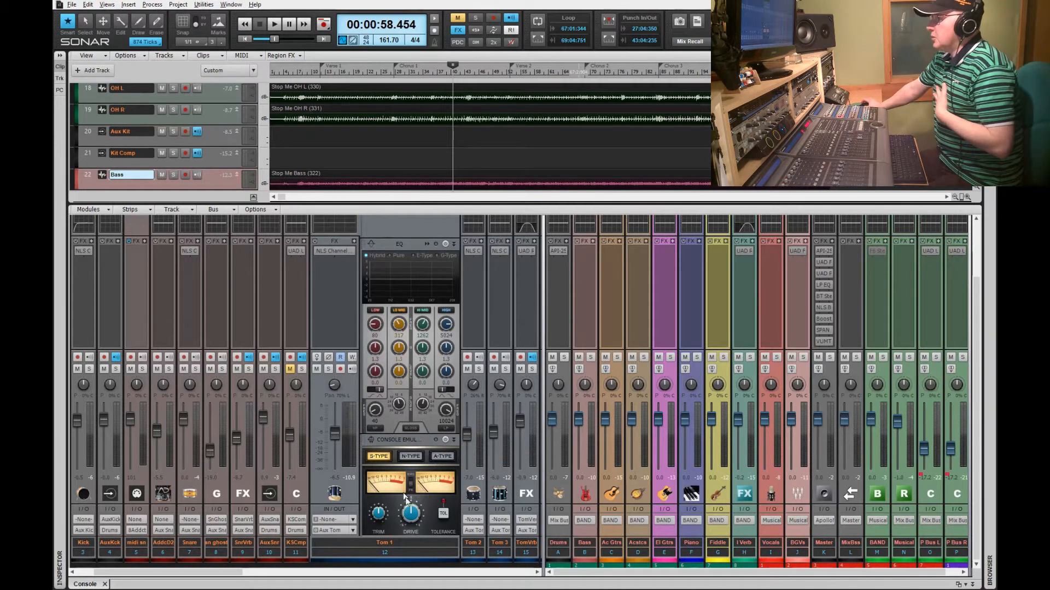
Step: Turn on Tom 1's automation read, collapse its ProChannel, and re-enable global effects
left_click(341, 356)
scroll(323, 379, "up", 3)
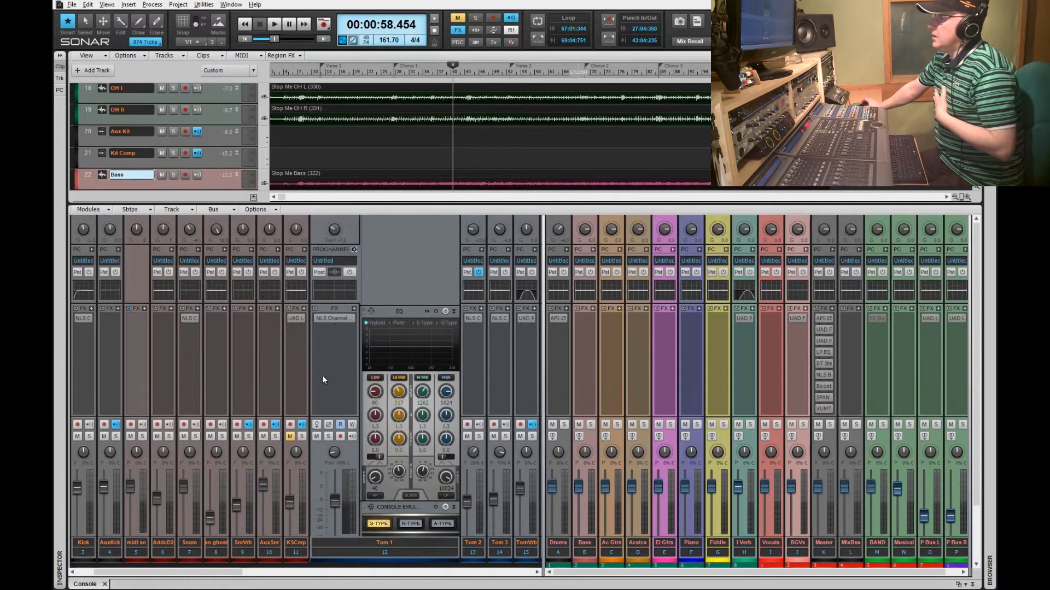
left_click(354, 249)
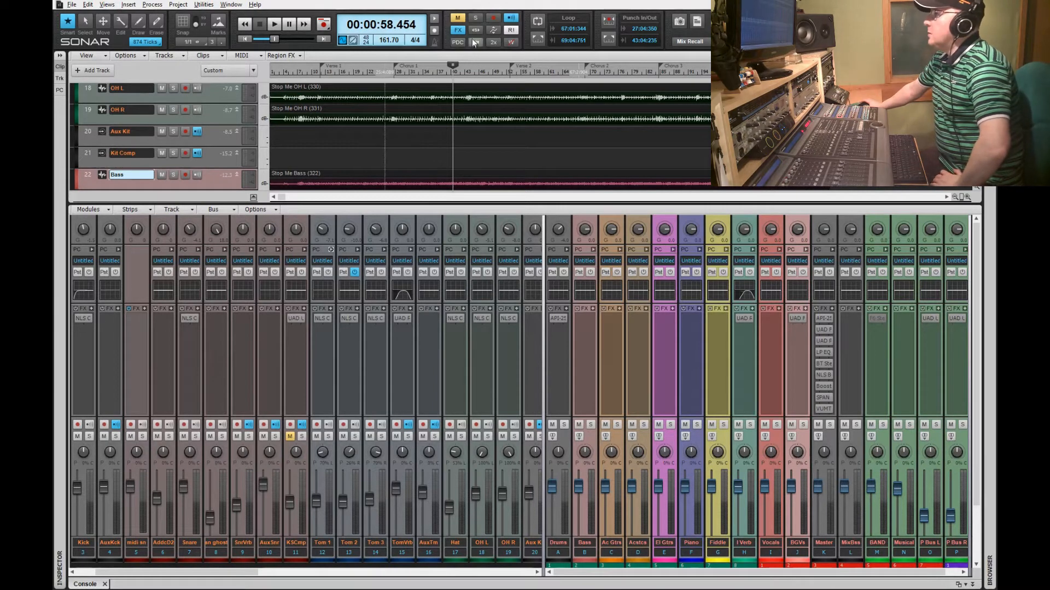
left_click(456, 31)
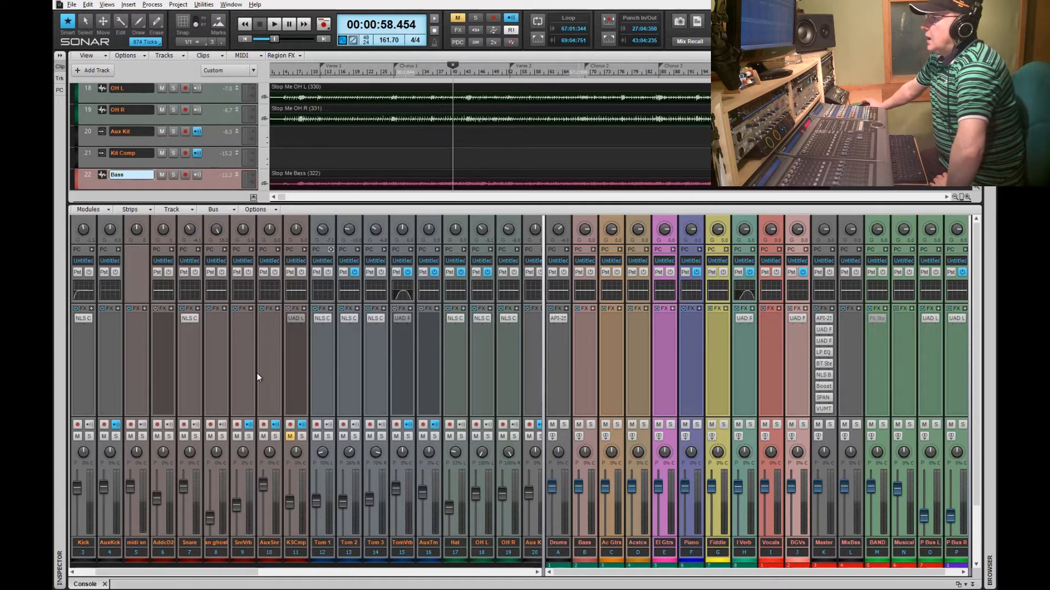
scroll(257, 372, "down", 3)
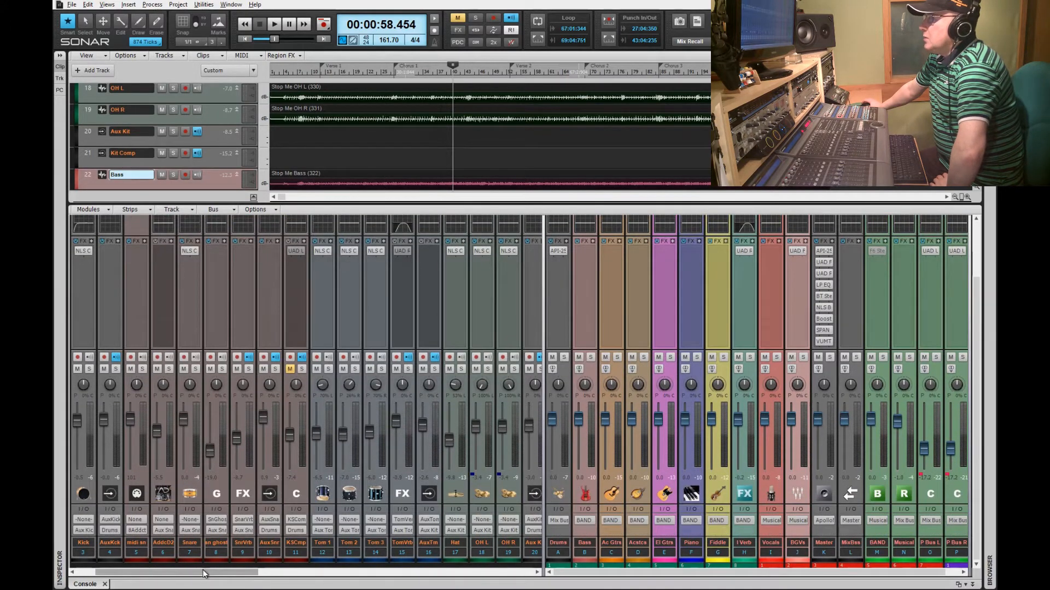
Step: Open the Kick's NLS Channel window and move it over the console
left_click_drag(205, 573, 190, 572)
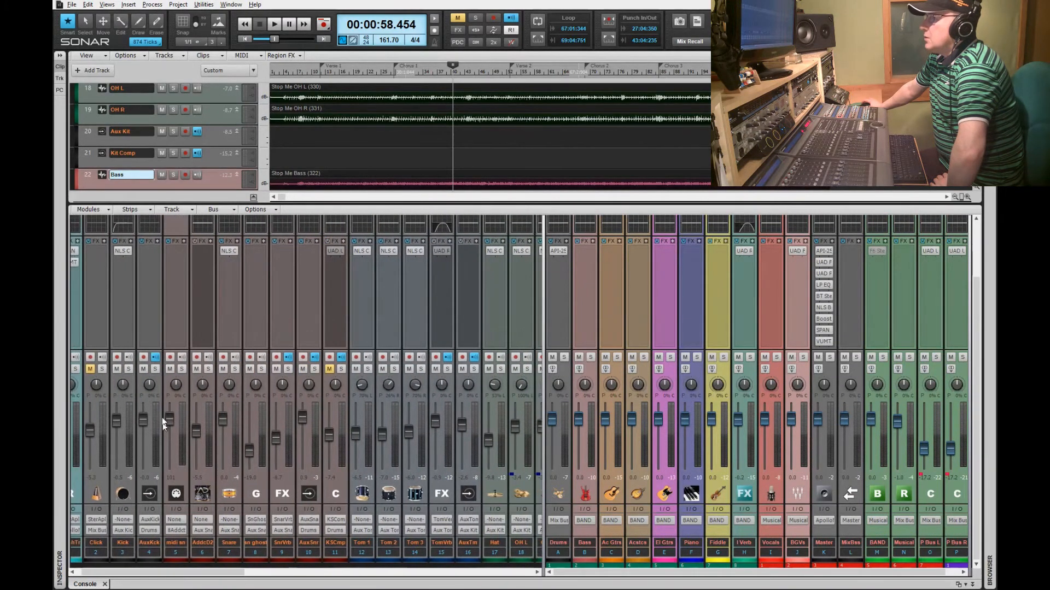
left_click(126, 252)
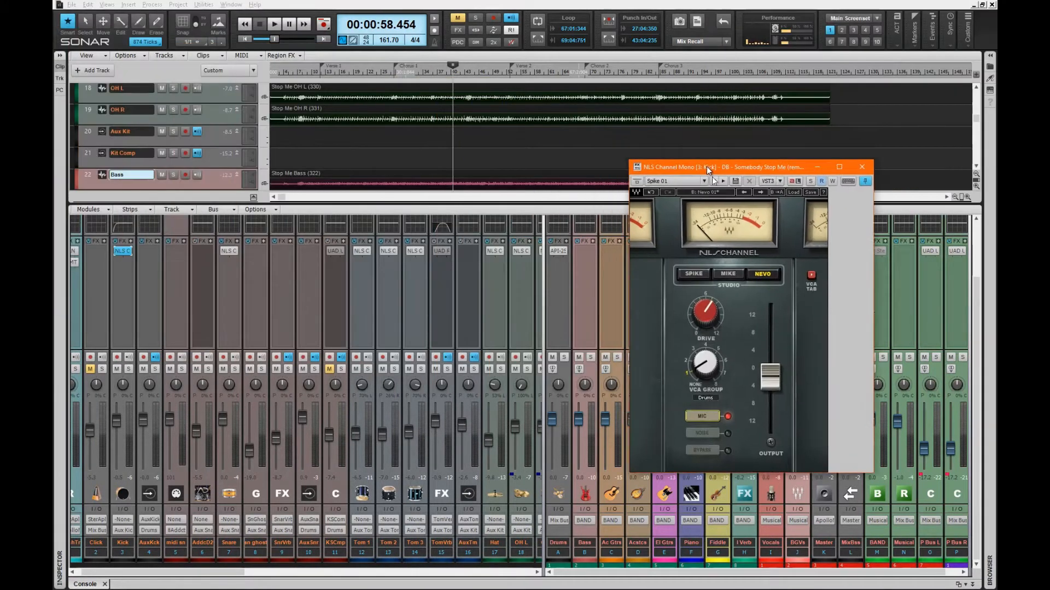
left_click_drag(707, 166, 730, 203)
Step: Open the NLS Channel windows for Snare, Tom 1 and Tom 2
left_click(234, 251)
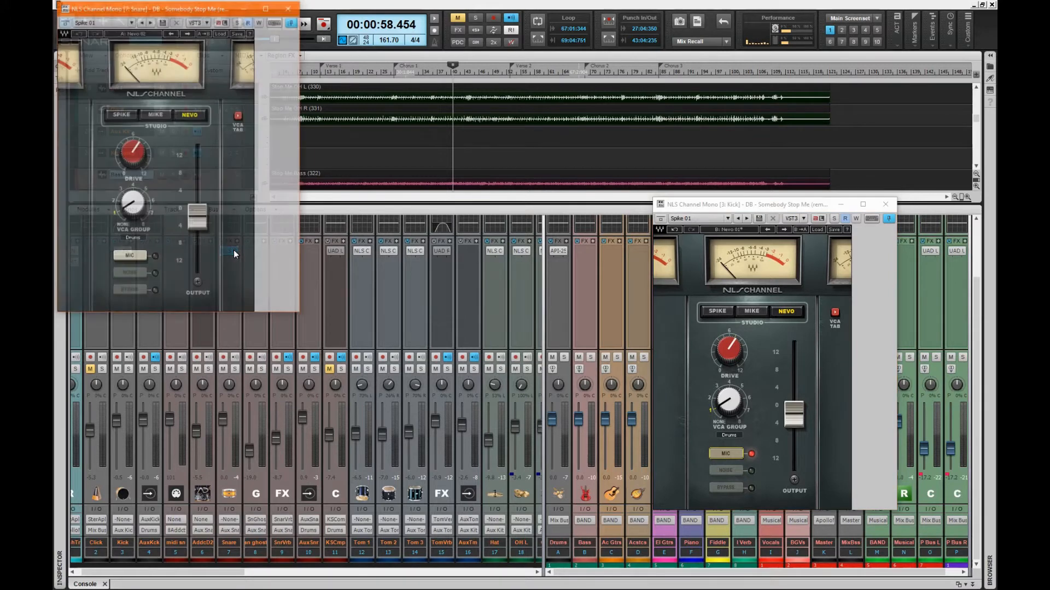
left_click(366, 251)
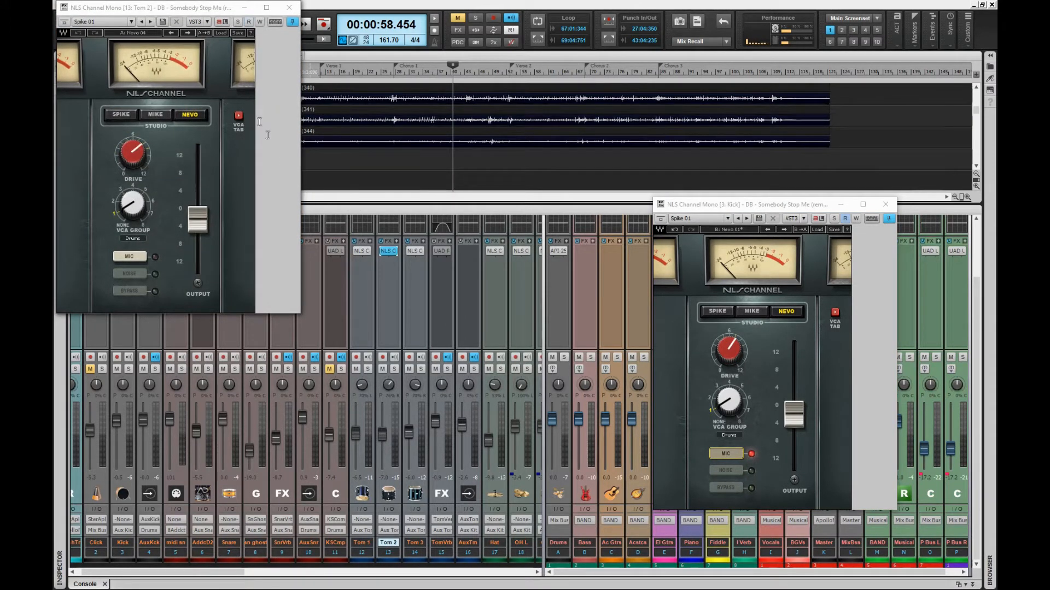
left_click(391, 252)
Step: Spread the plug-in windows out, uncovering Snare's and placing Kick's at bottom centre
double_click(421, 5)
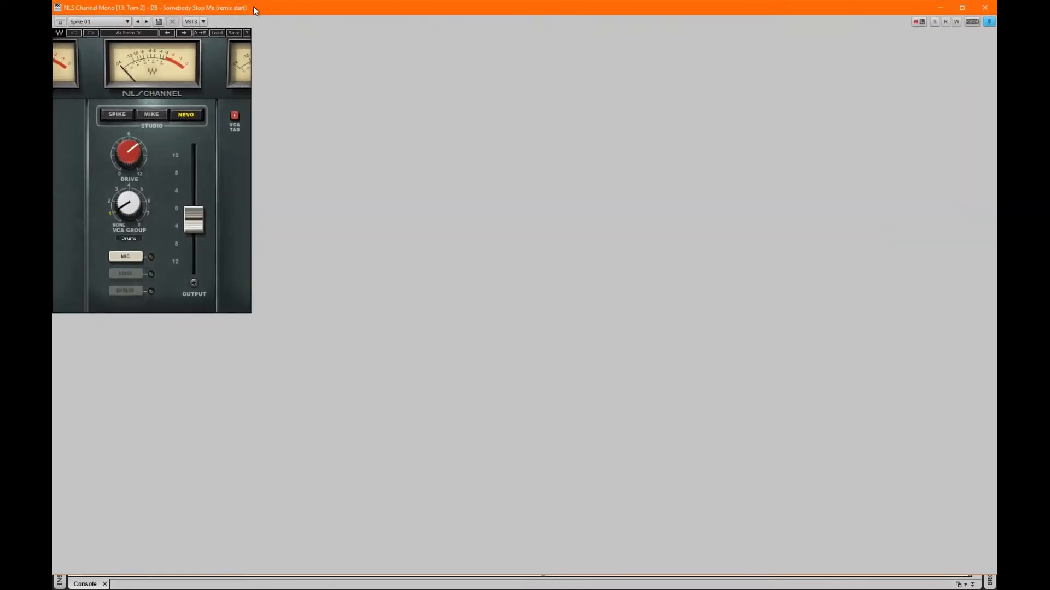
left_click(957, 9)
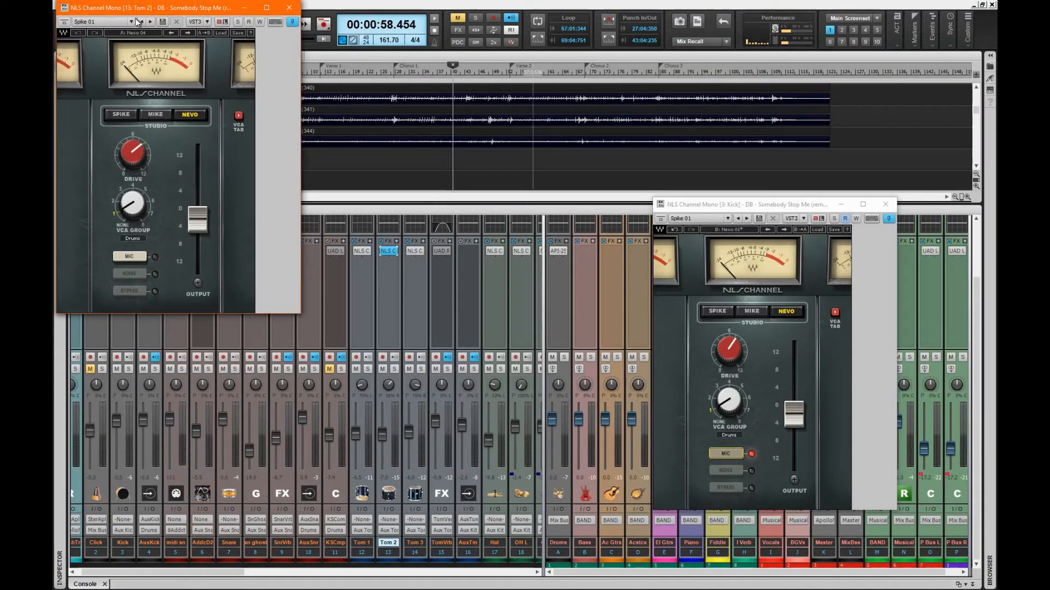
left_click_drag(139, 11, 409, 21)
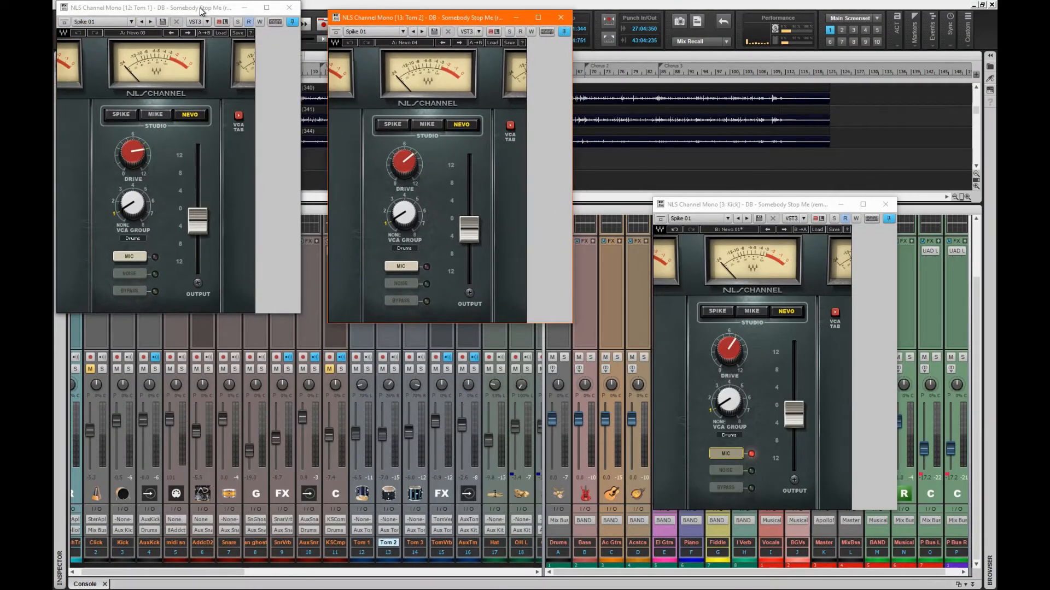
left_click_drag(199, 11, 196, 273)
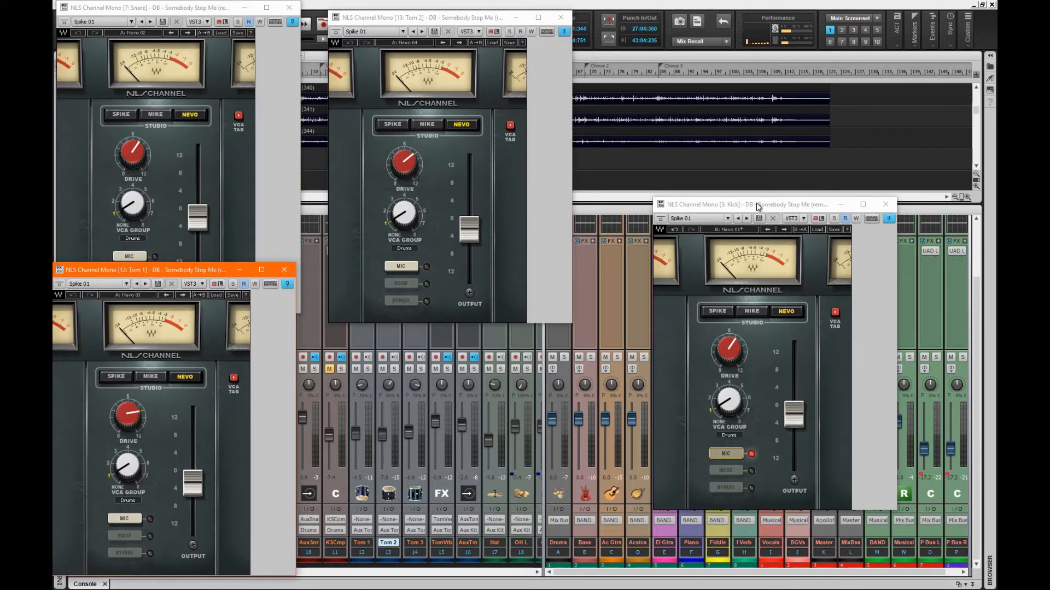
left_click_drag(754, 201, 397, 280)
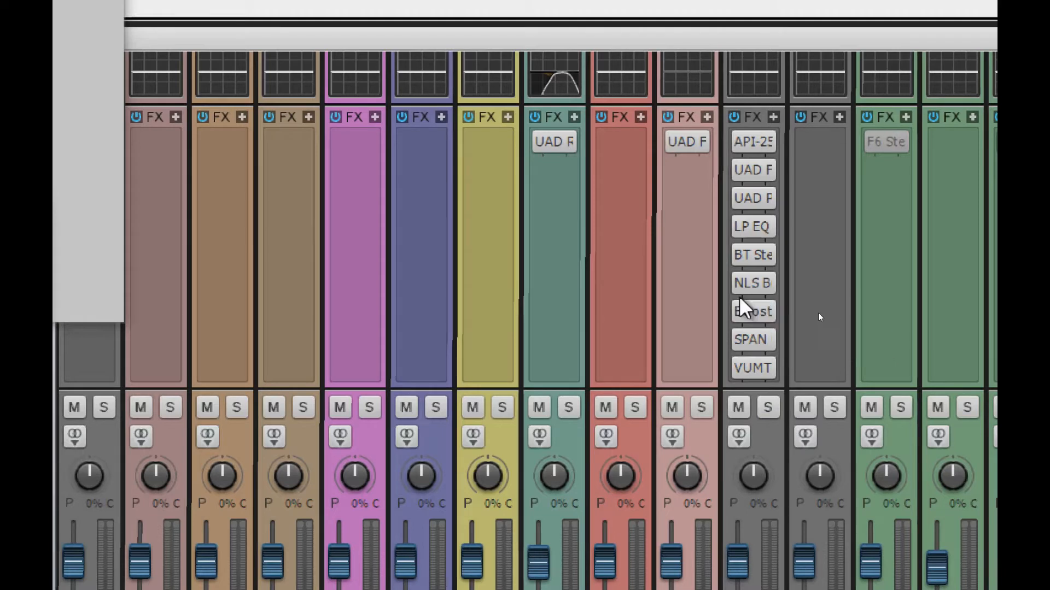
Step: Open the Master's NLS Buss Stereo window, move it right and narrow it slightly
left_click(755, 281)
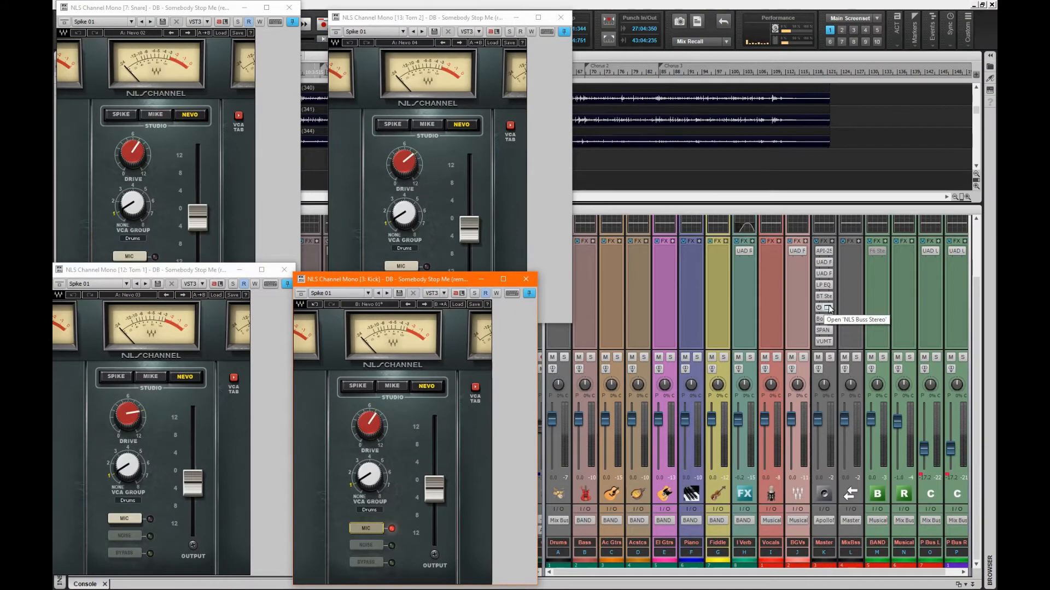
left_click(828, 308)
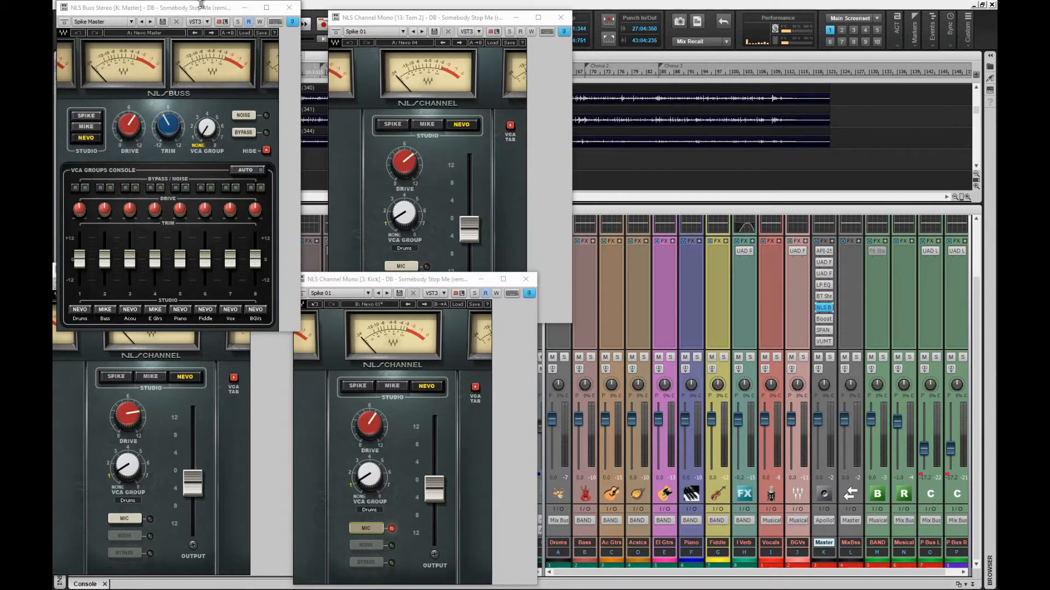
left_click_drag(186, 12, 740, 170)
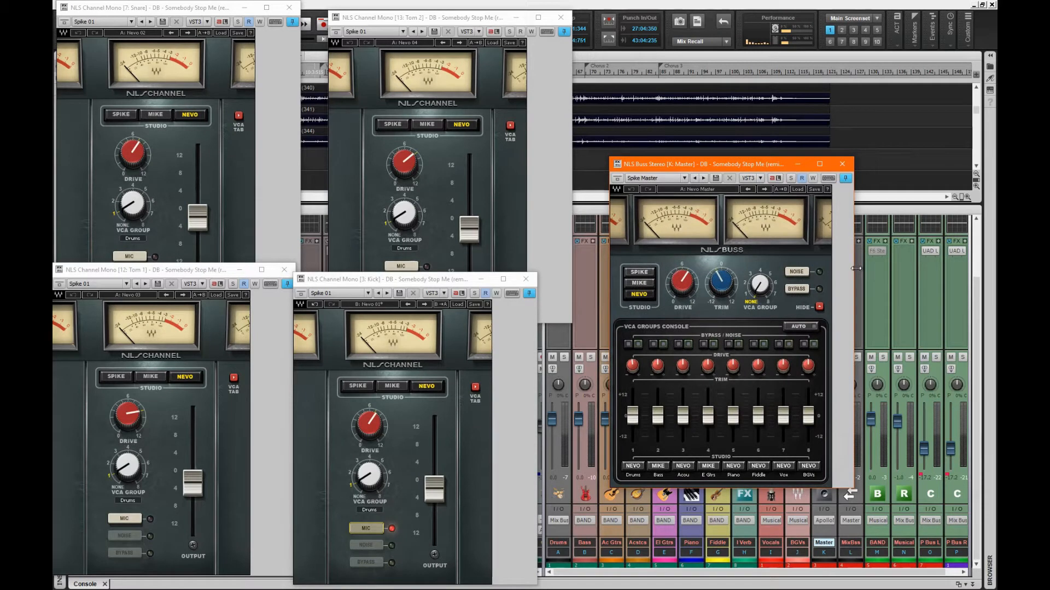
left_click_drag(855, 270, 833, 268)
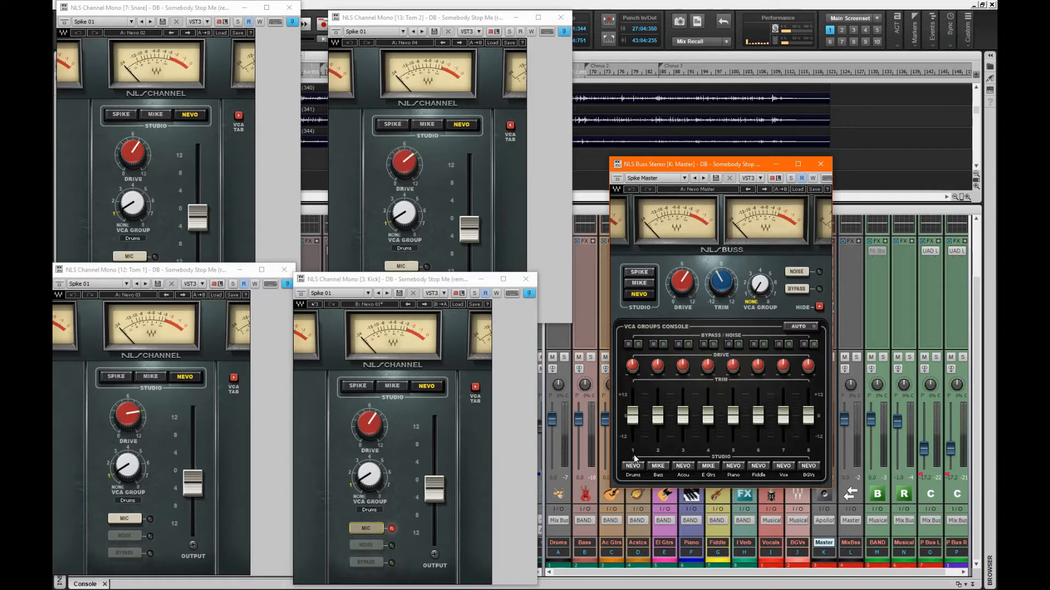
Step: Try the Spike studio on the Drums VCA group, revert to Nevo, then close Tom 2's window
mouse_move(638, 419)
left_click(632, 466)
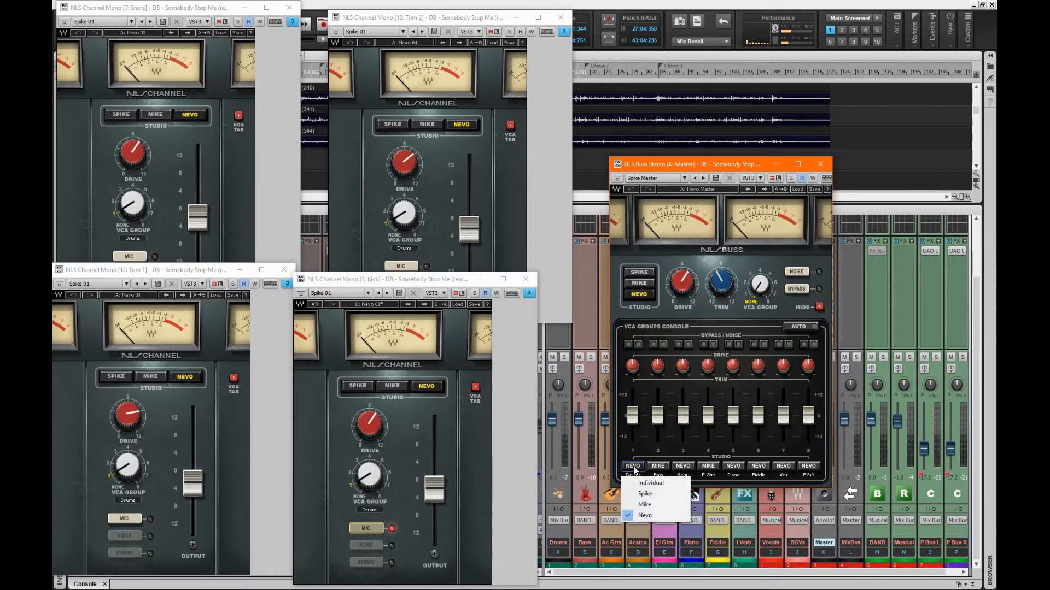
left_click(645, 495)
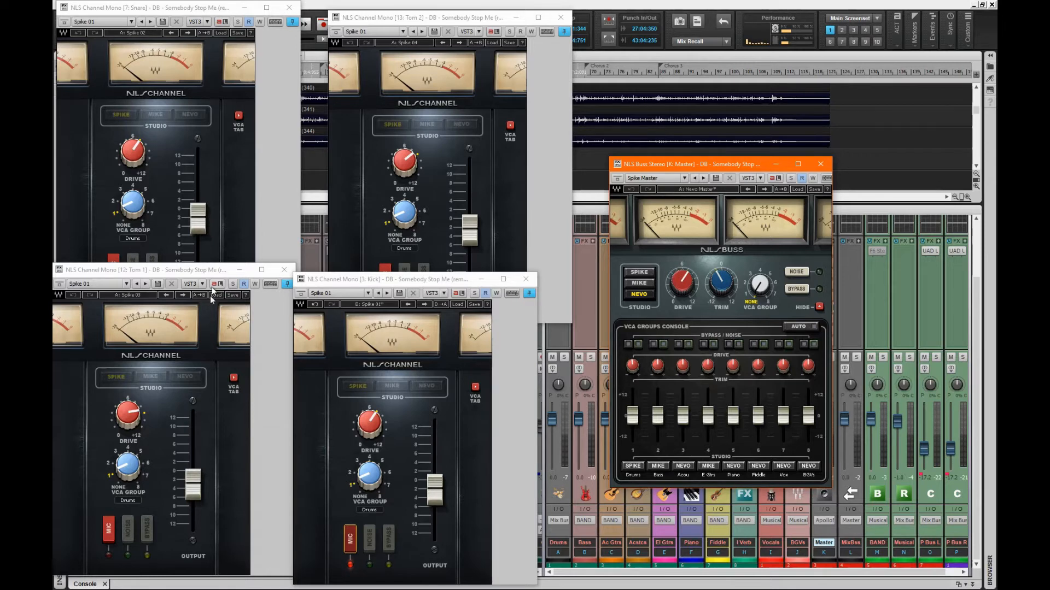
left_click(642, 472)
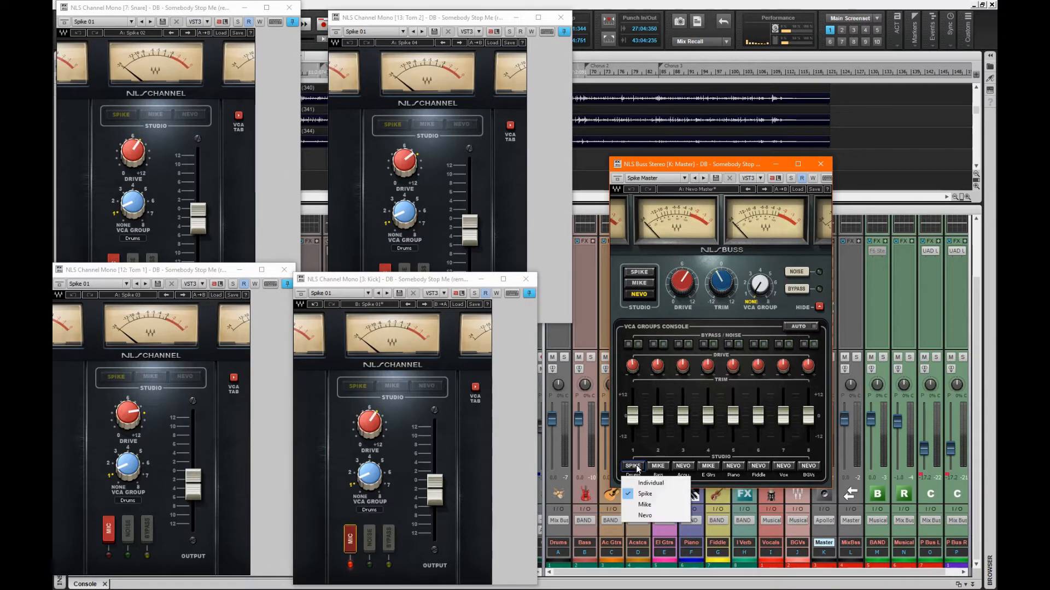
left_click(649, 515)
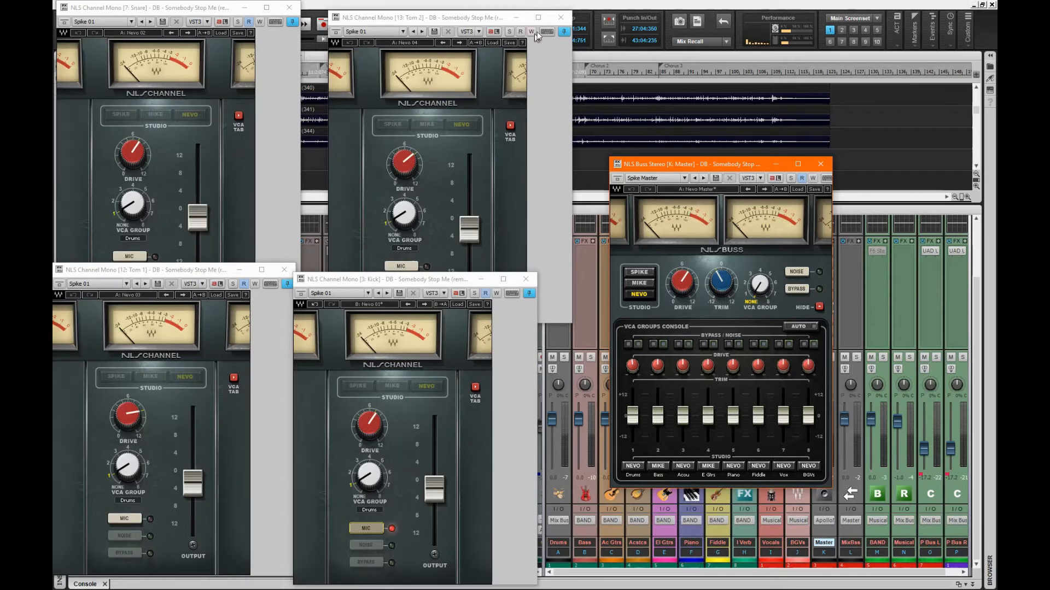
left_click(560, 17)
Step: Close the Snare, Tom 1, Kick and NLS Buss Stereo plug-in windows
left_click(289, 7)
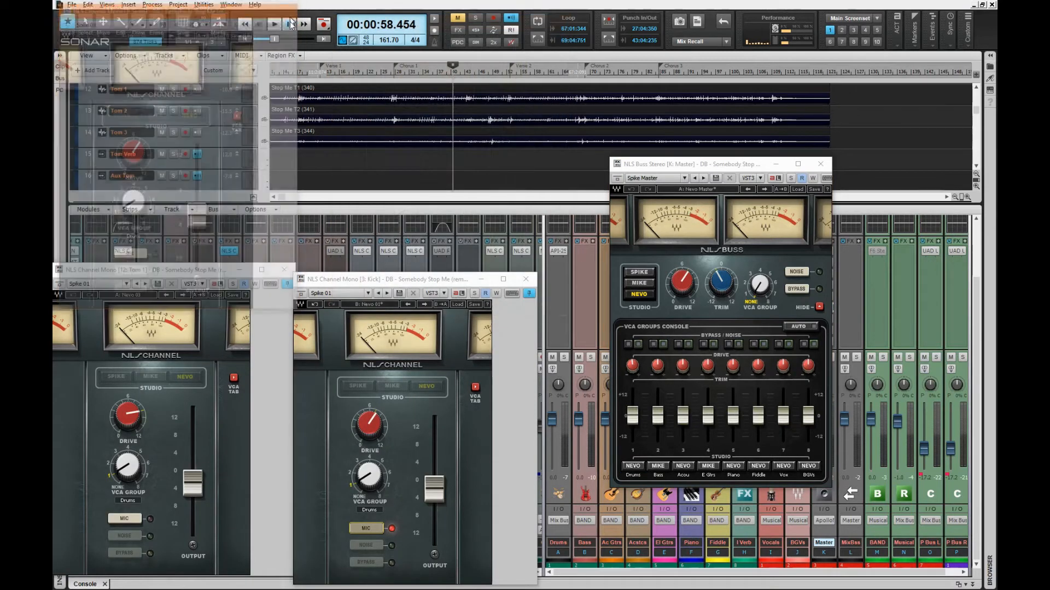
left_click(284, 269)
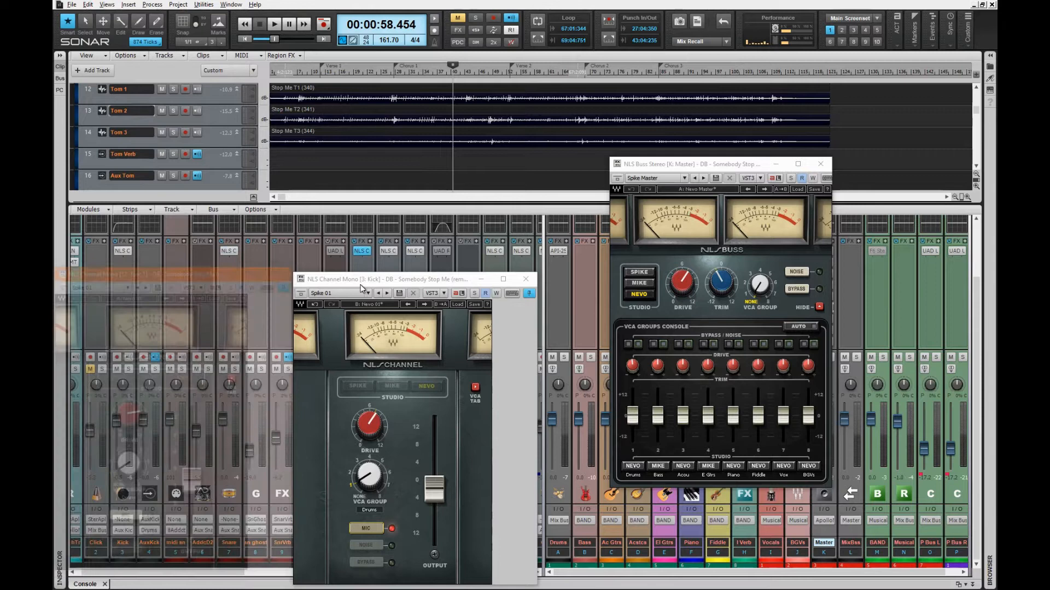
left_click(530, 281)
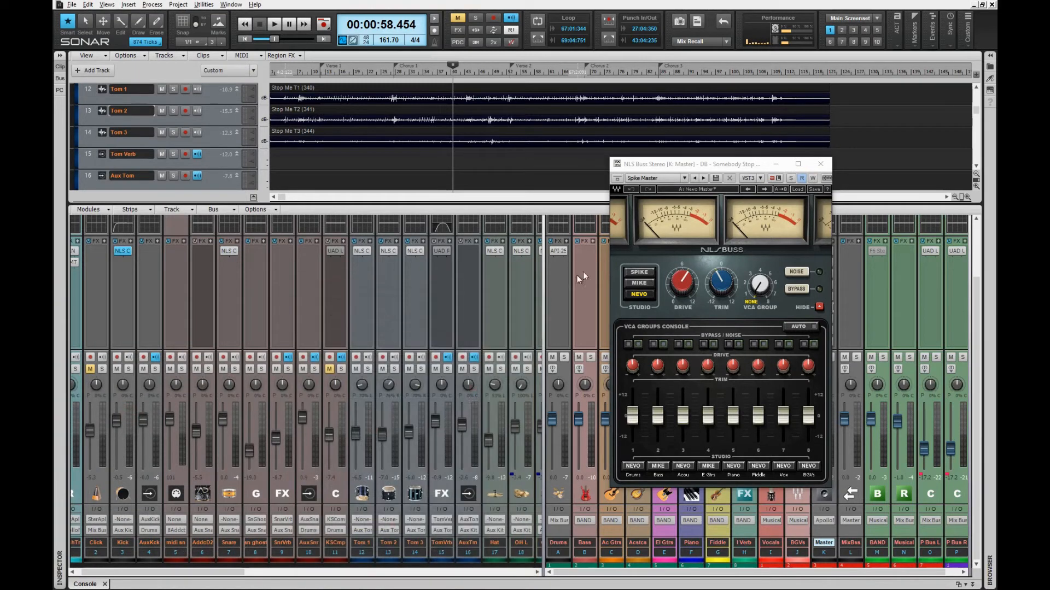
left_click(820, 164)
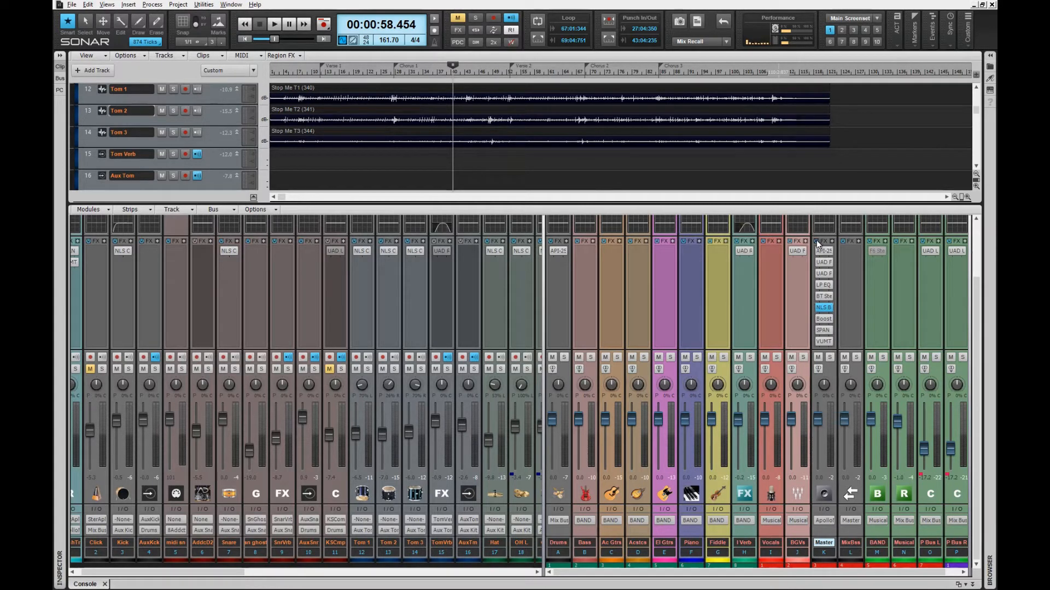
mouse_move(822, 315)
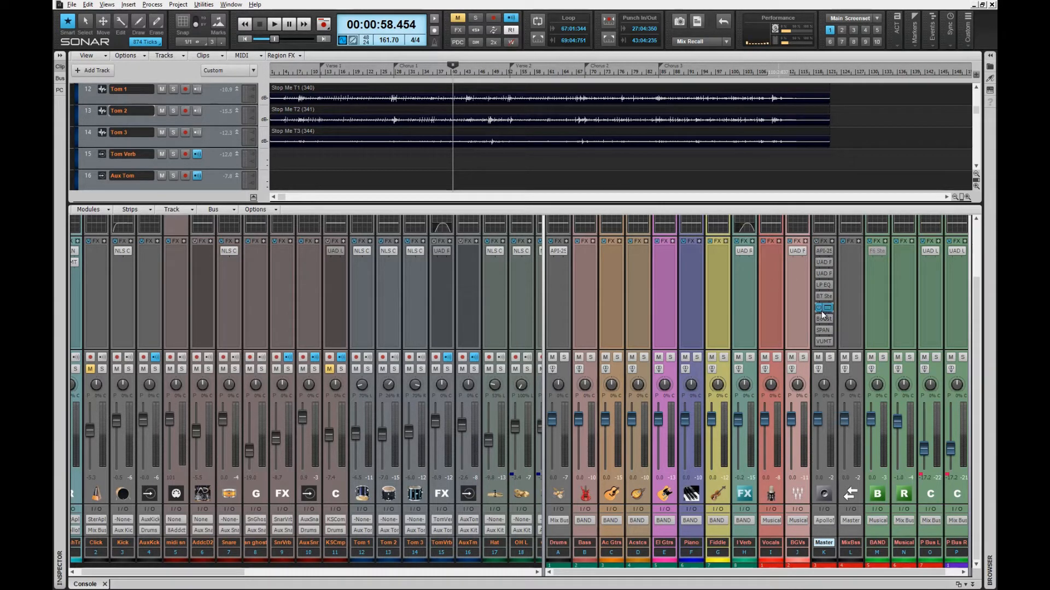
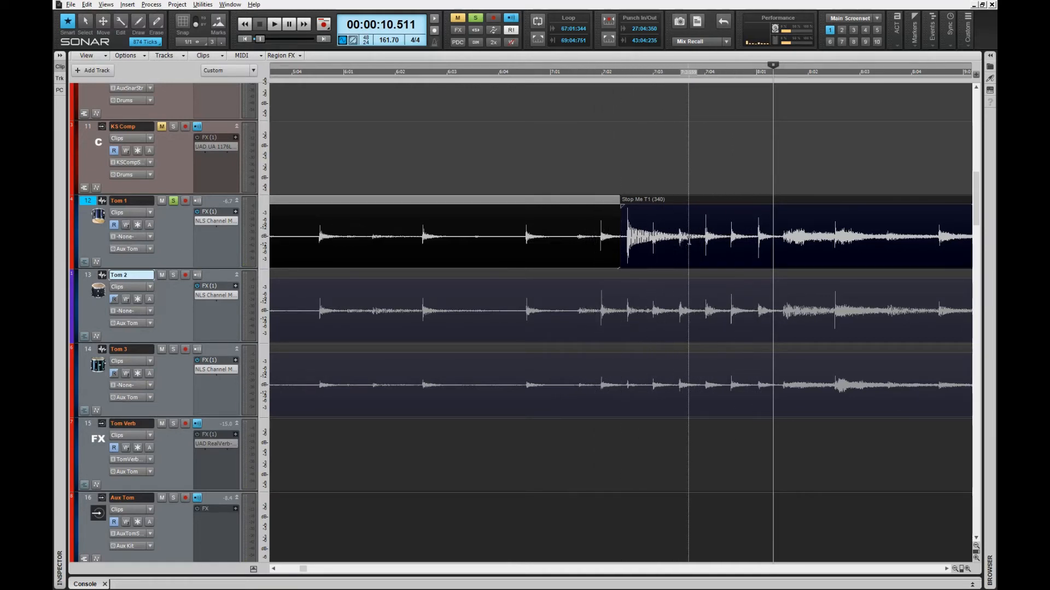
Step: Split Tom 1 just after the bar-7 hit and mute the audio on both sides of it
left_click(705, 249)
key("s")
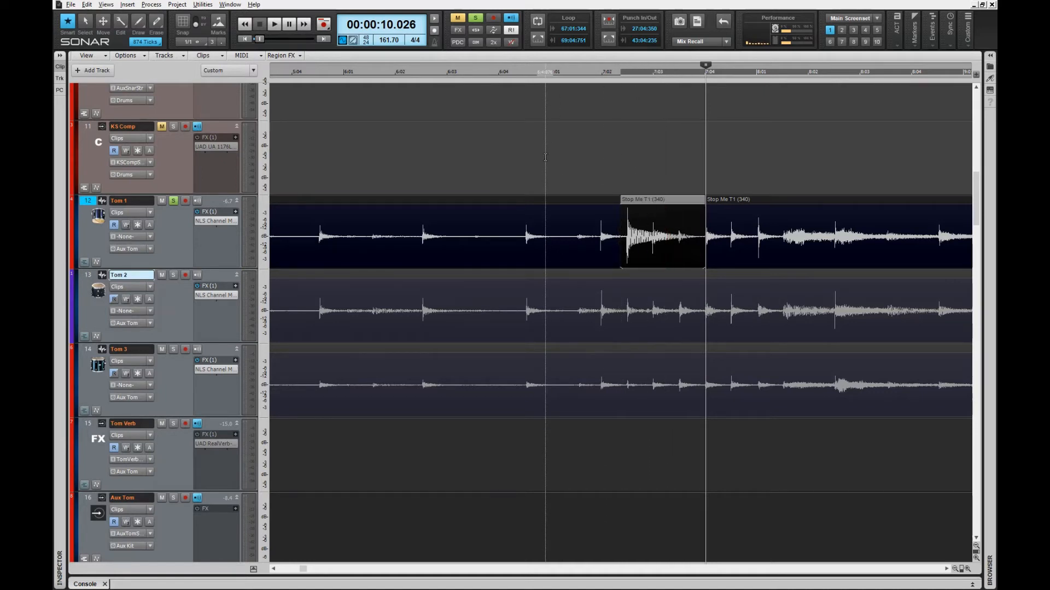
left_click(558, 205)
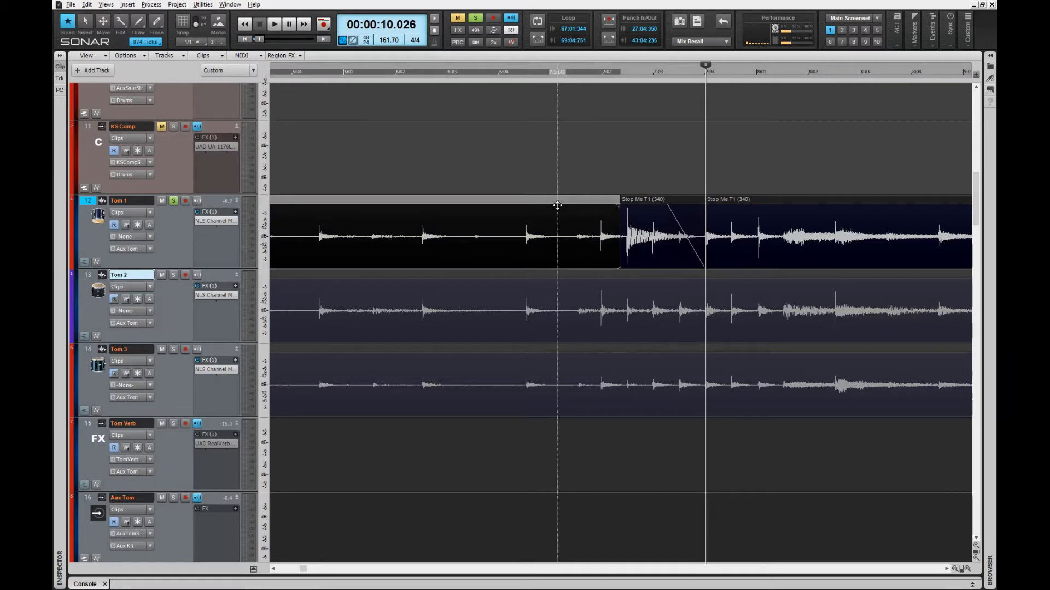
key("k")
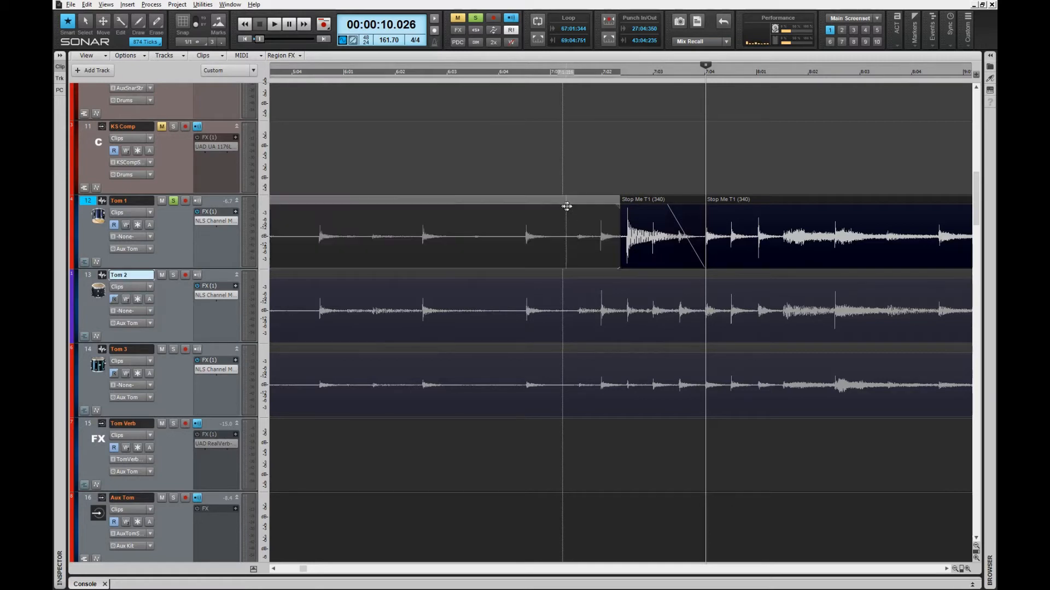
left_click(772, 201)
key("k")
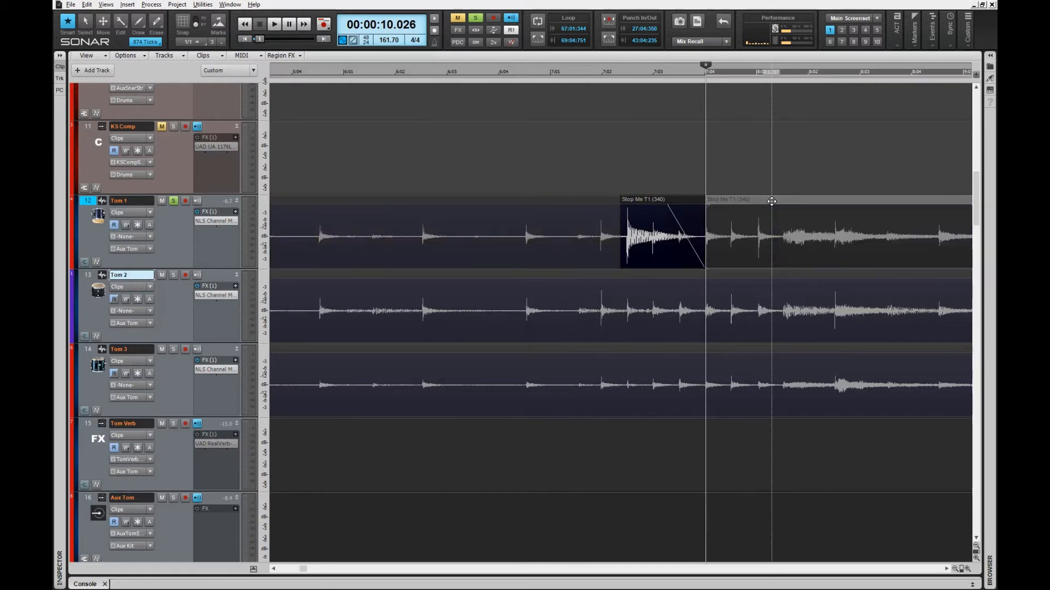
Step: Play from just before the hit to audition the isolated Tom 1 hit
left_click(472, 162)
key("space")
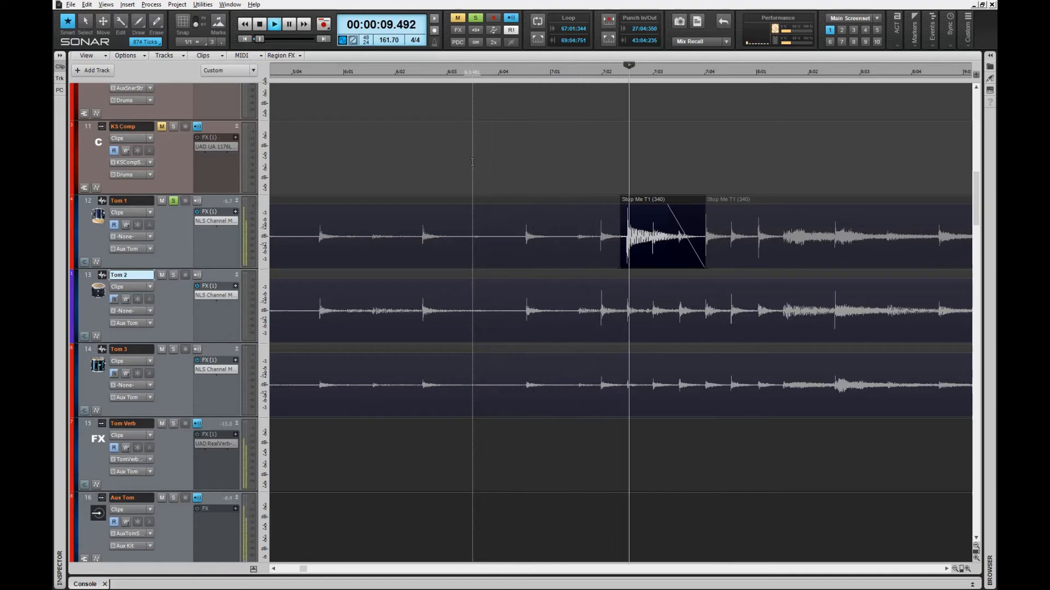
key("space")
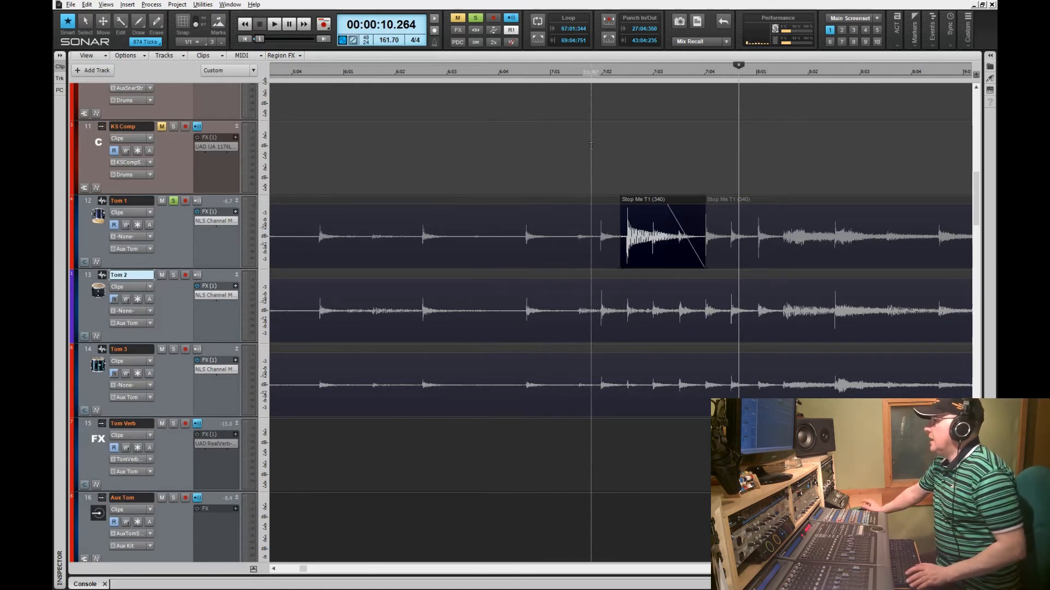
Step: Scroll to bar 27, unmute the Tom 1 audio there and play the upcoming hits
left_click_drag(304, 571, 402, 577)
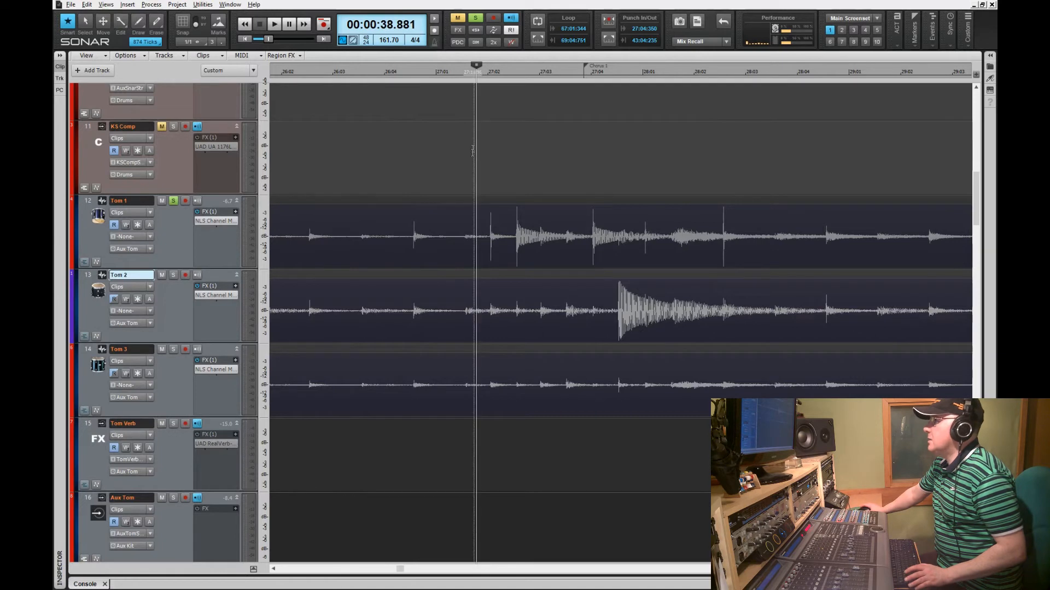
left_click(463, 205)
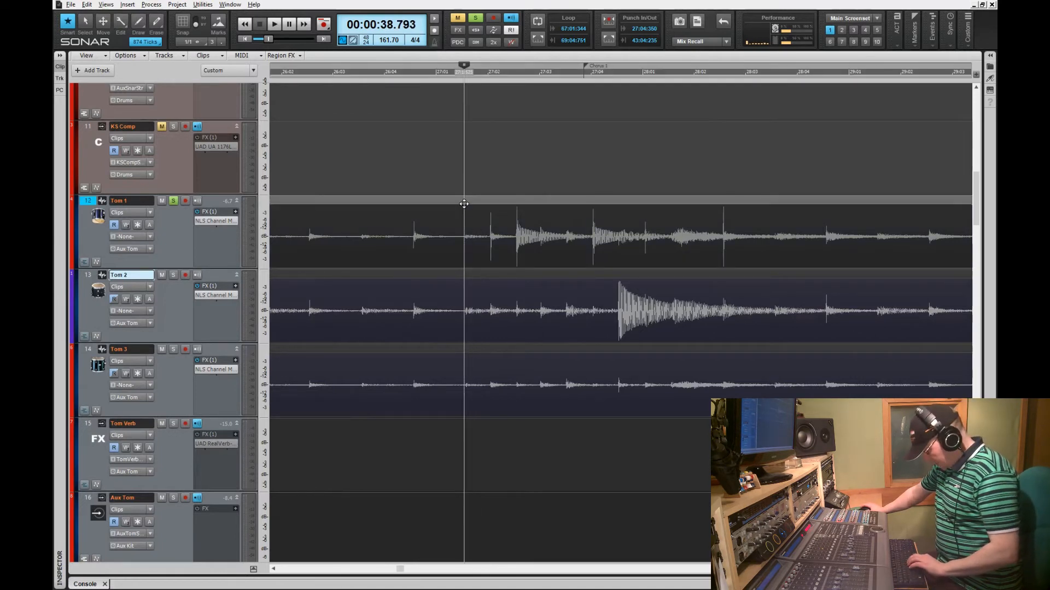
key("k")
key("space")
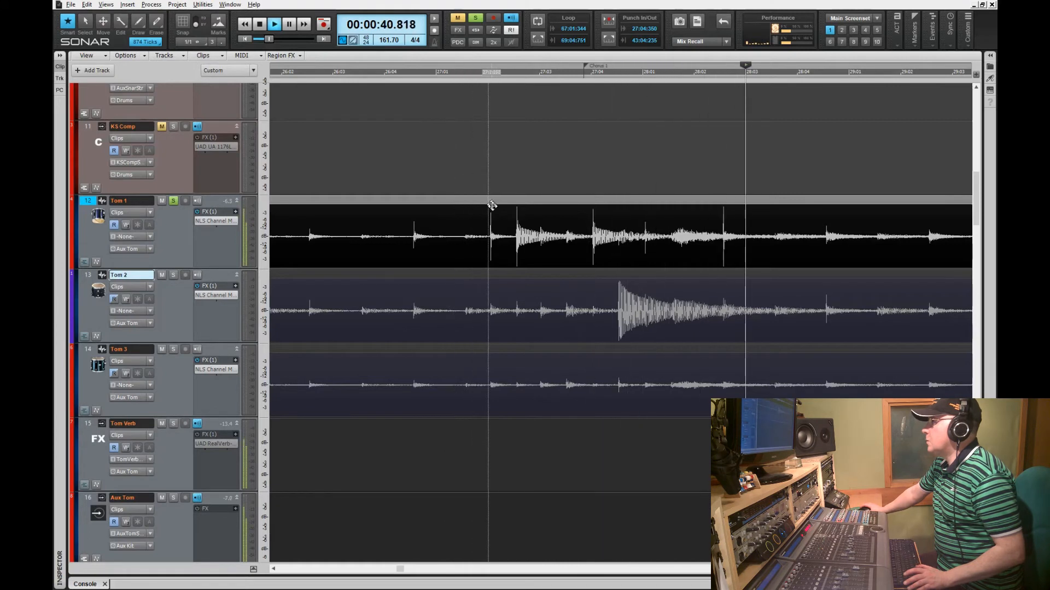
Step: Split Tom 1 before and after the bar-27 hit and mute the audio before it
left_click(512, 258)
key("s")
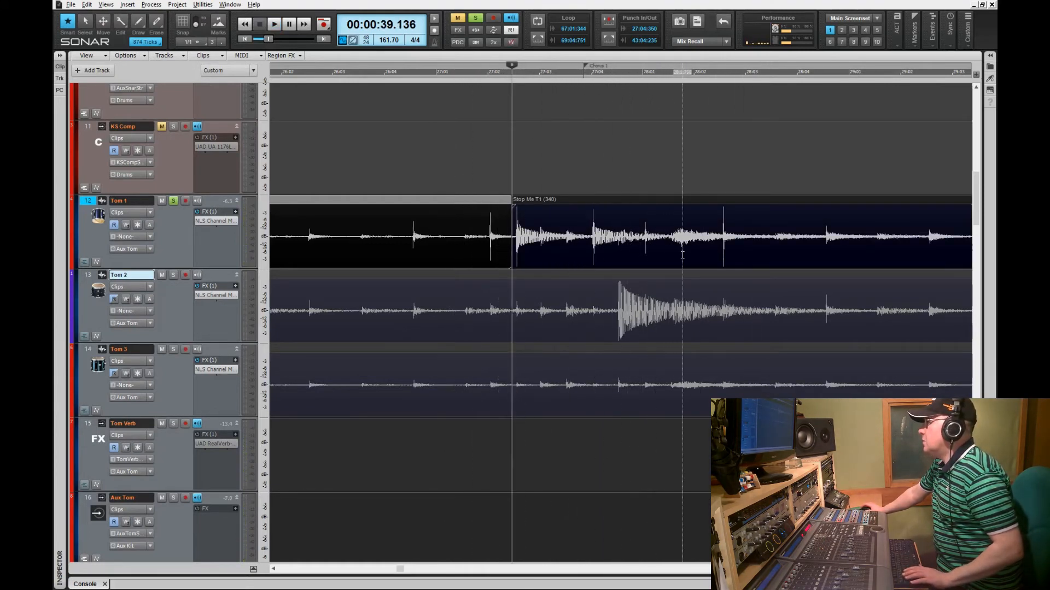
left_click(683, 255)
key("s")
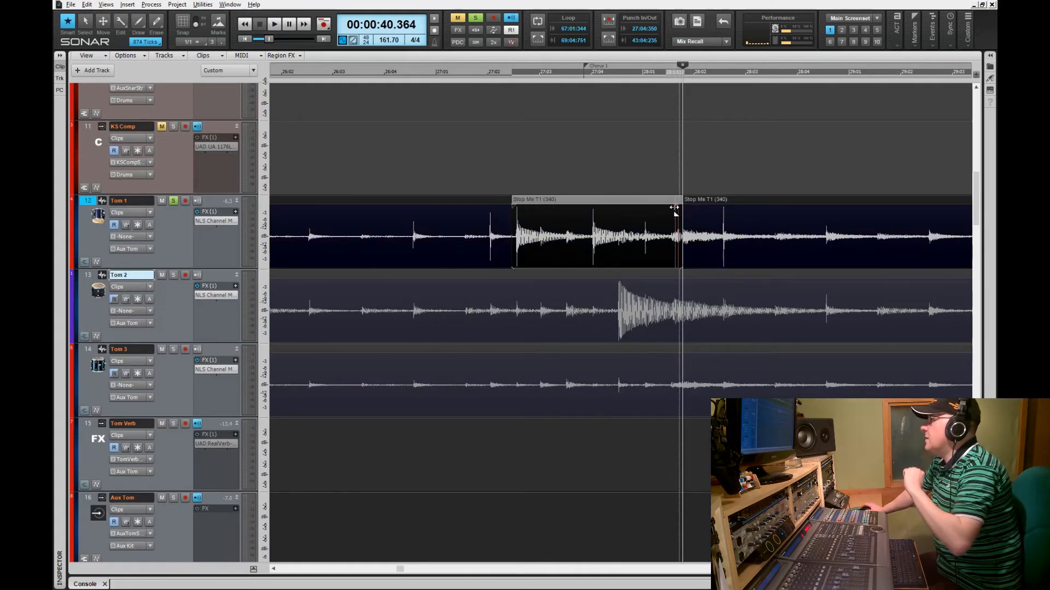
left_click(452, 205)
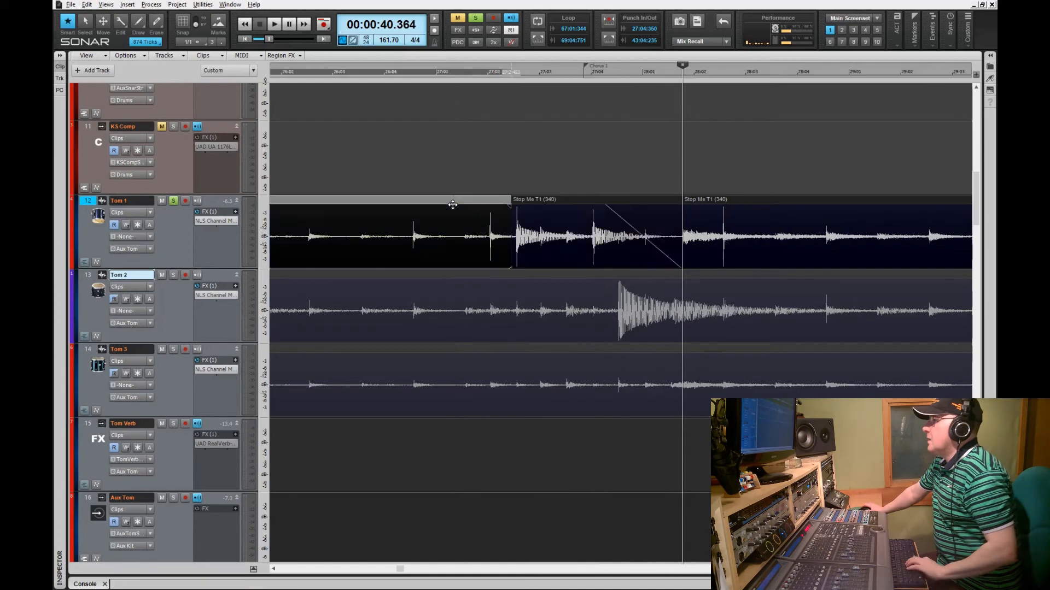
key("k")
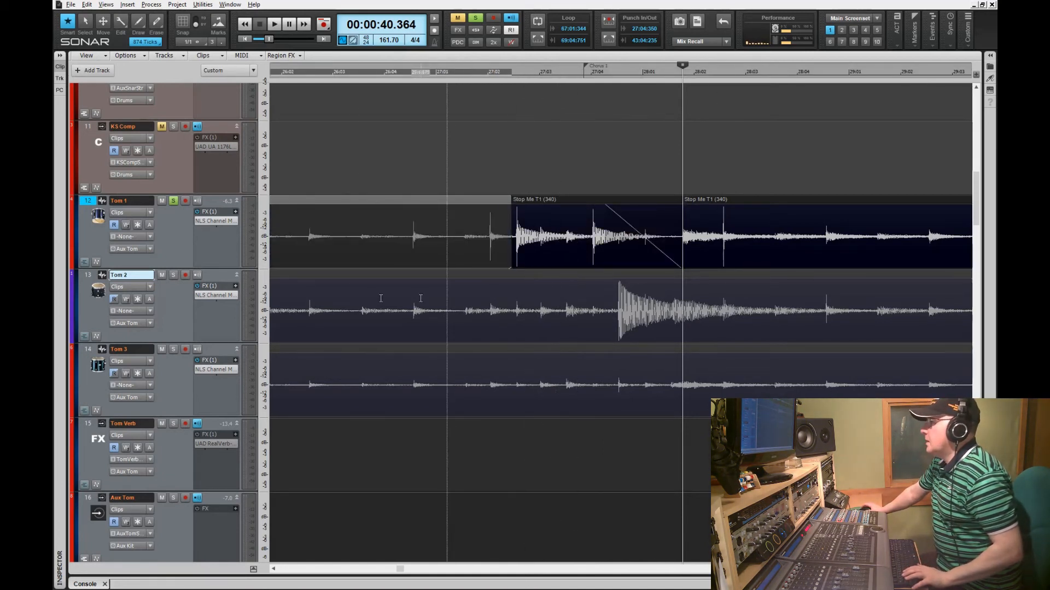
Step: Unsolo Tom 1, solo Tom 2 and play from before its hit
left_click(174, 202)
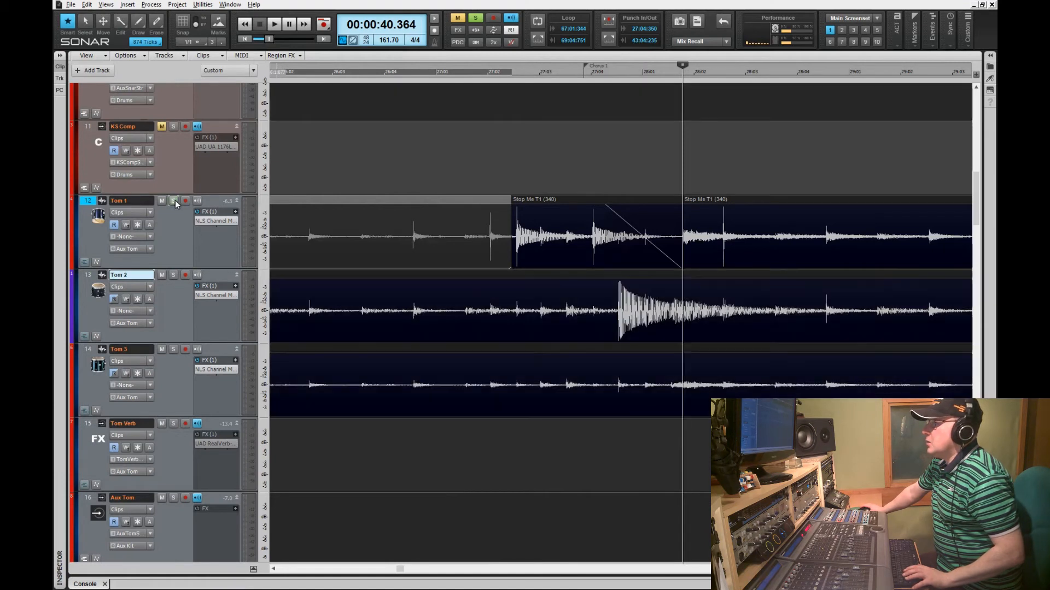
left_click(173, 275)
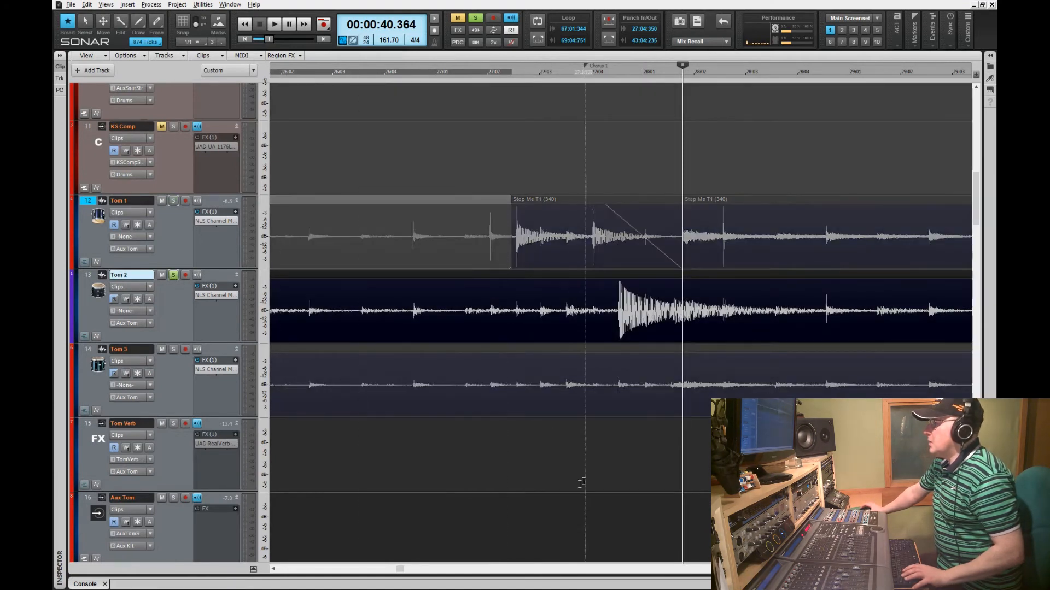
left_click(347, 459)
key("space")
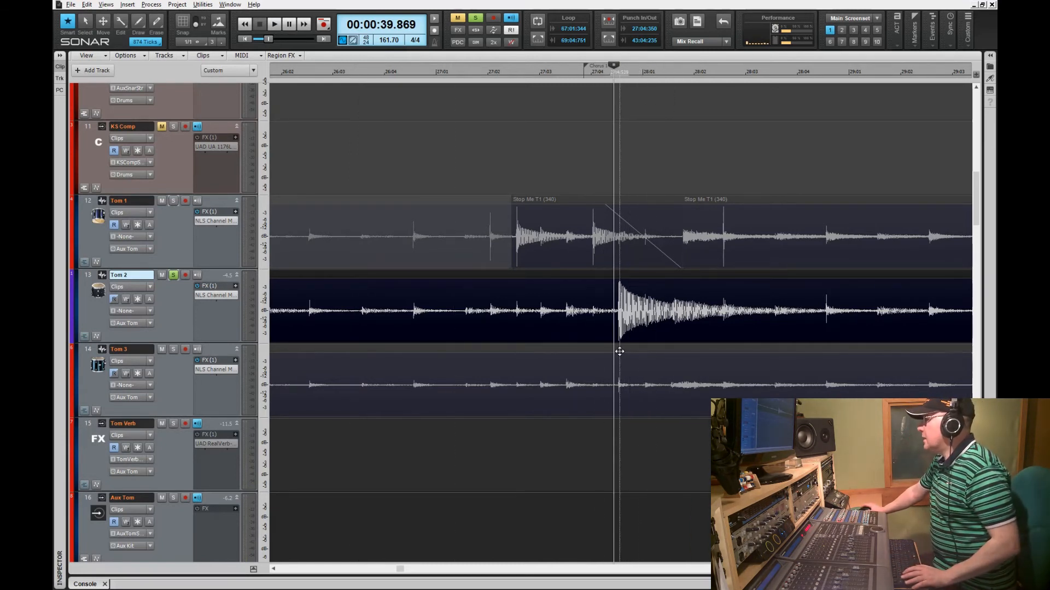
Step: Split Tom 2 before and after its big bar-27 hit and fade out the hit clip's tail
left_click(613, 331)
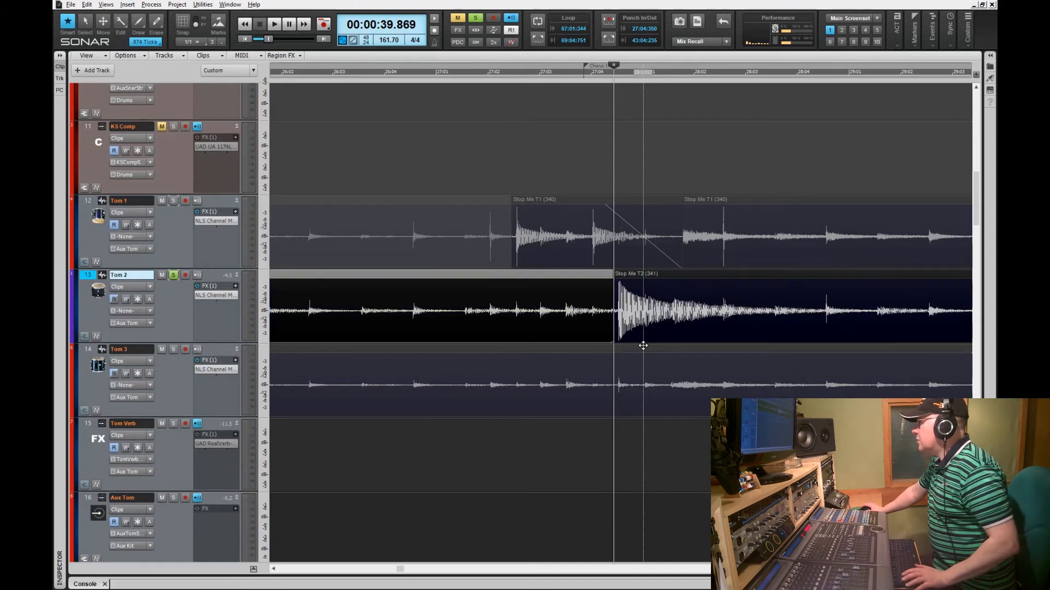
key("space")
key("space")
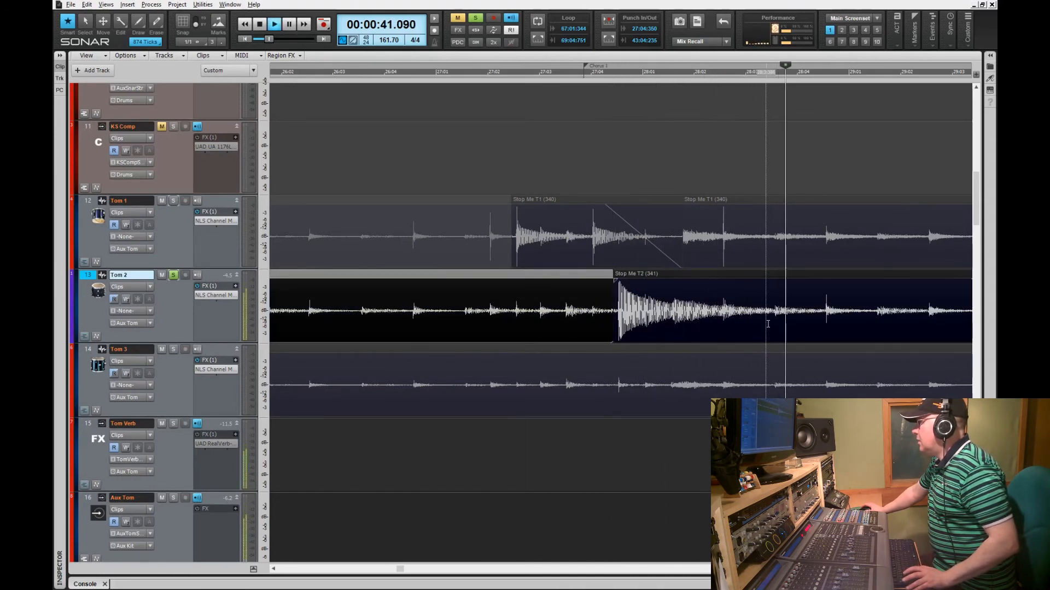
left_click(775, 327)
key("s")
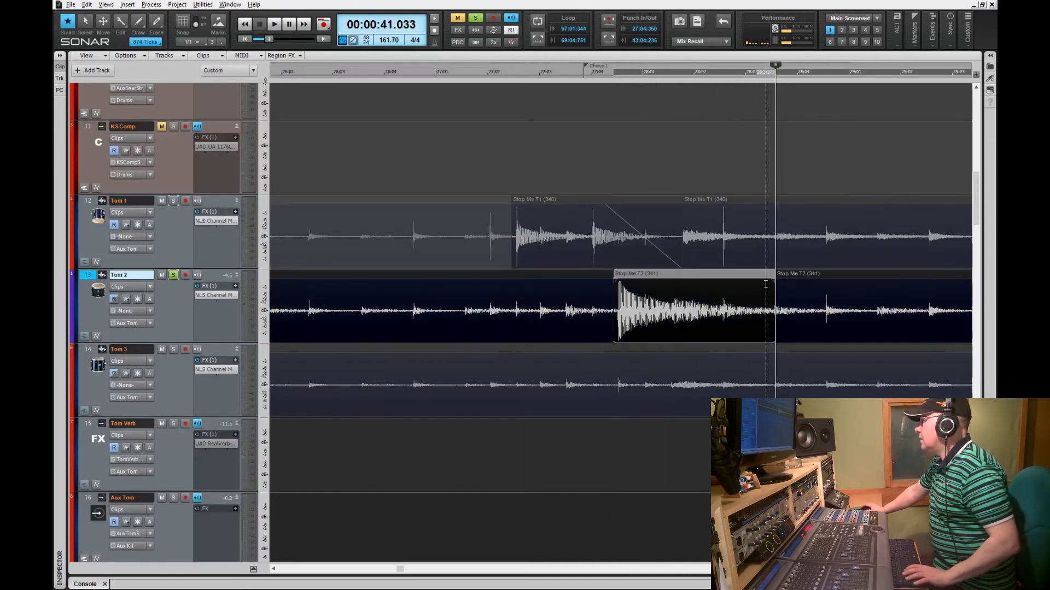
left_click_drag(774, 281, 709, 284)
left_click(662, 484)
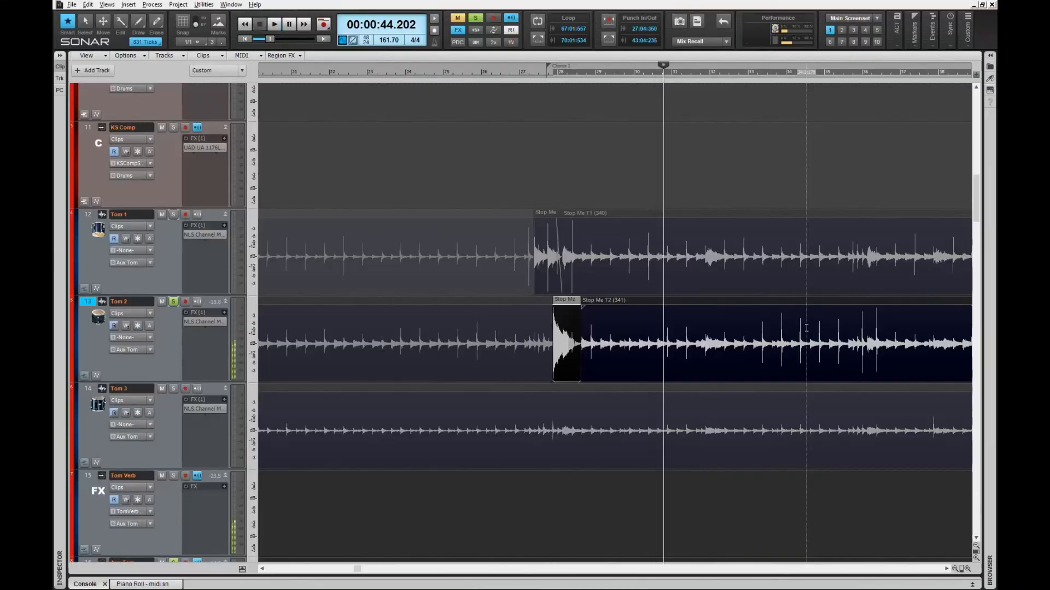
Step: Split Tom 2 around the next hit and fade out the end of the left piece
scroll(623, 358, "right", 5)
left_click(620, 350)
key("s")
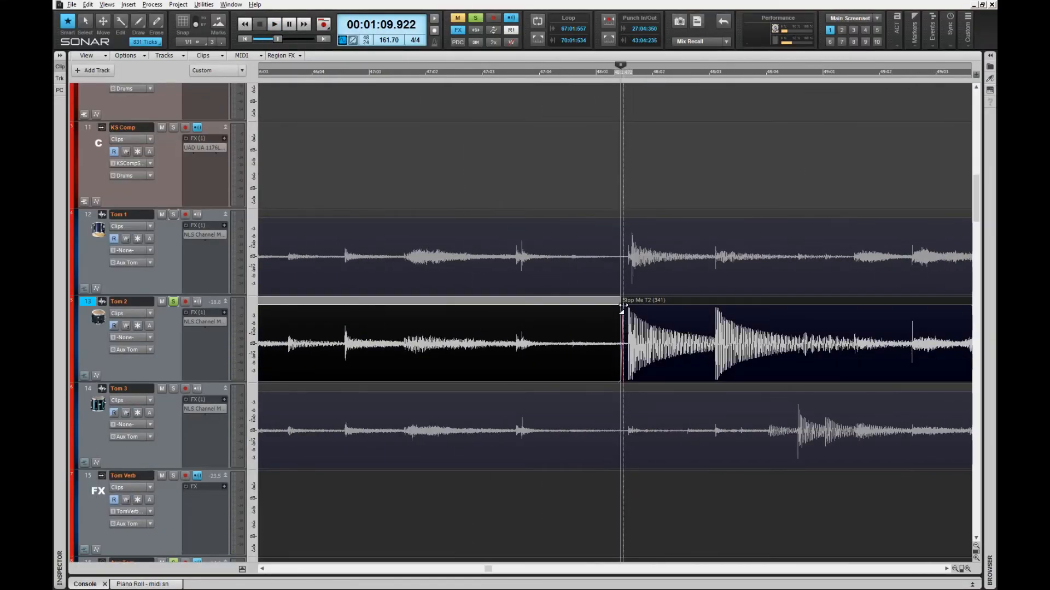
key("space")
scroll(621, 328, "right", 3)
key("space")
left_click(530, 358)
key("s")
left_click_drag(527, 309, 454, 328)
Step: Split Tom 2 at 1:16.978, mute the piece before the hit and fade in the hit clip
scroll(623, 369, "right", 5)
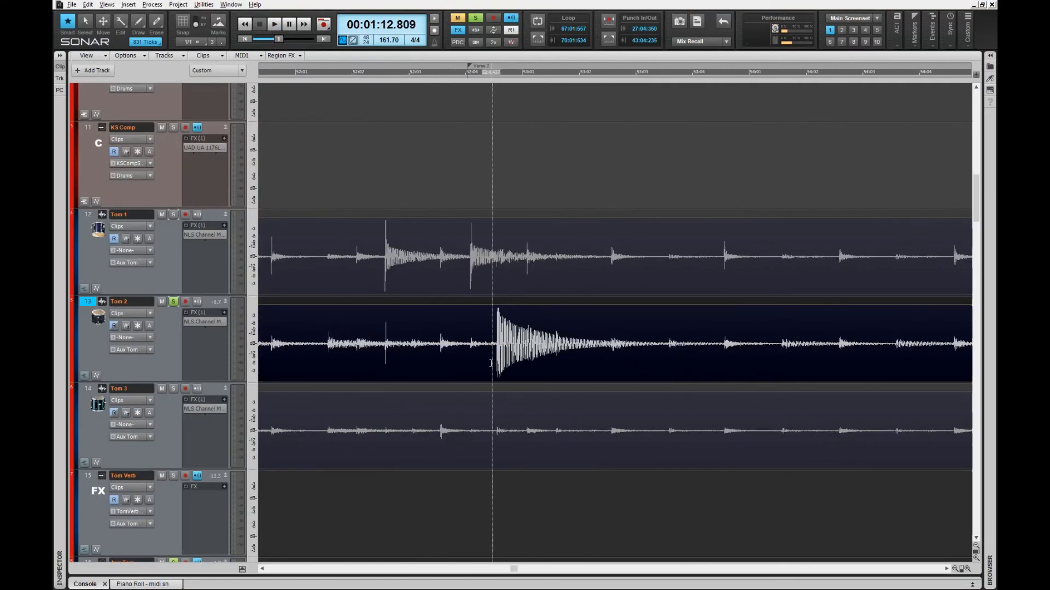
left_click(492, 355)
key("ctrl+Right")
key("s")
key("k")
left_click_drag(617, 308, 630, 308)
key("ctrl+Left")
left_click(625, 376)
Step: Split Tom 2 at the later hits, including 1:38.877, and mute the piece before
left_click(601, 376)
key("s")
left_click_drag(517, 569, 590, 567)
left_click(631, 356)
key("ctrl+Right")
key("s")
key("k")
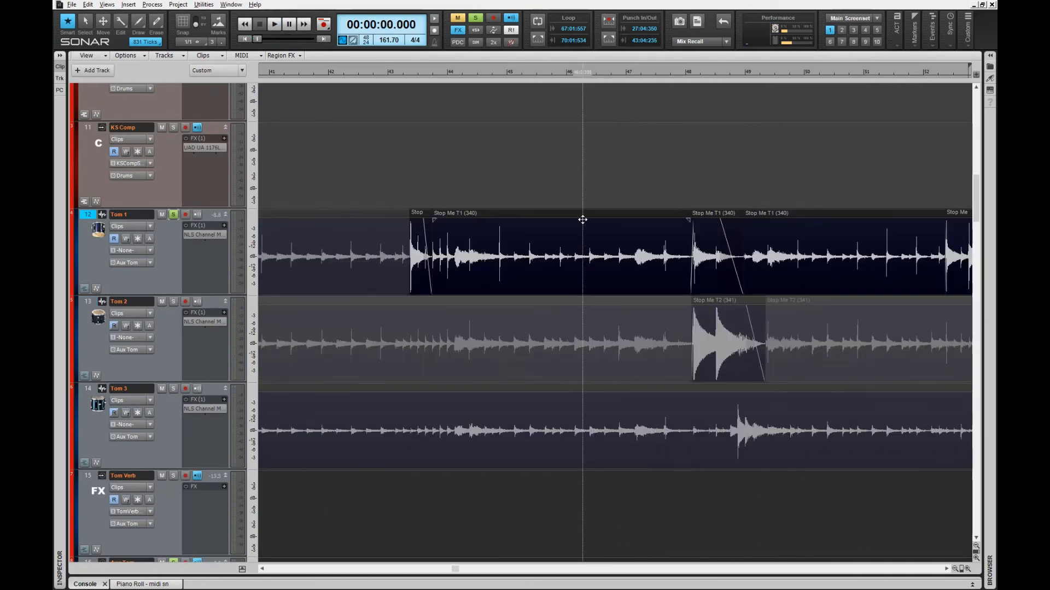
mouse_move(480, 569)
left_mouse_down()
mouse_move(677, 569)
mouse_move(264, 569)
left_mouse_up()
Step: Unsolo Tom 1, solo Tom 3 and split it just before its hit at 1:11.034
left_click(173, 214)
left_click(173, 389)
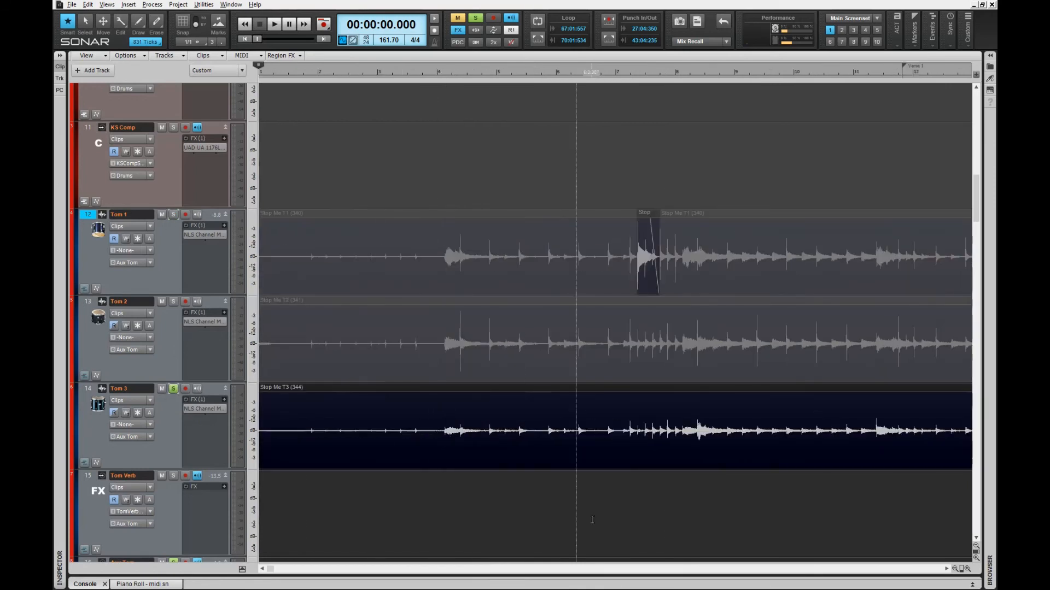
left_click(307, 448)
left_click(614, 451)
key("ctrl+Right")
key("ctrl+Right")
key("ctrl+Right")
left_click(610, 453)
key("s")
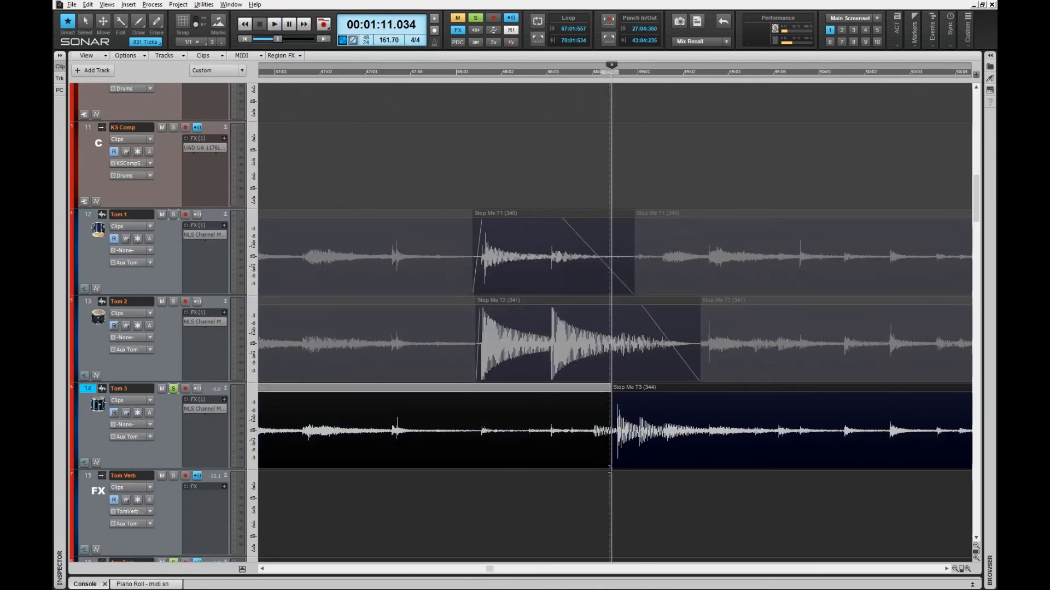
Step: Redo the Tom 3 cut at 1:10.841, audition it, and split after the hit at 1:11.891
key("ctrl+z")
left_click(587, 454)
key("s")
key("space")
key("space")
left_click(717, 454)
key("s")
key("space")
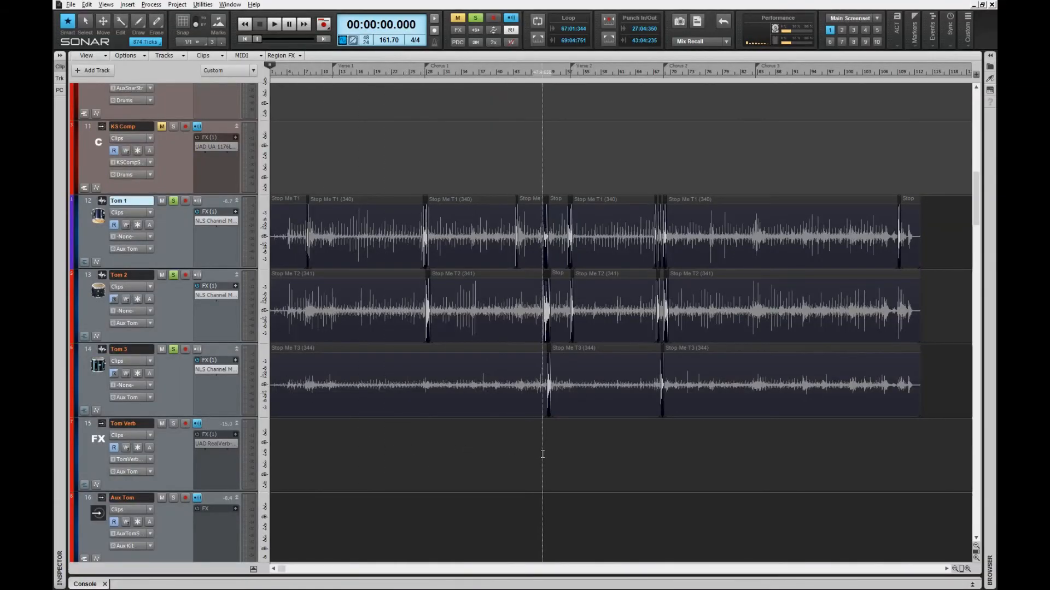
Step: Play the crossfaded tom hits from 1:06.445, then unsolo Tom 1, Tom 2 and Tom 3
left_click(546, 453)
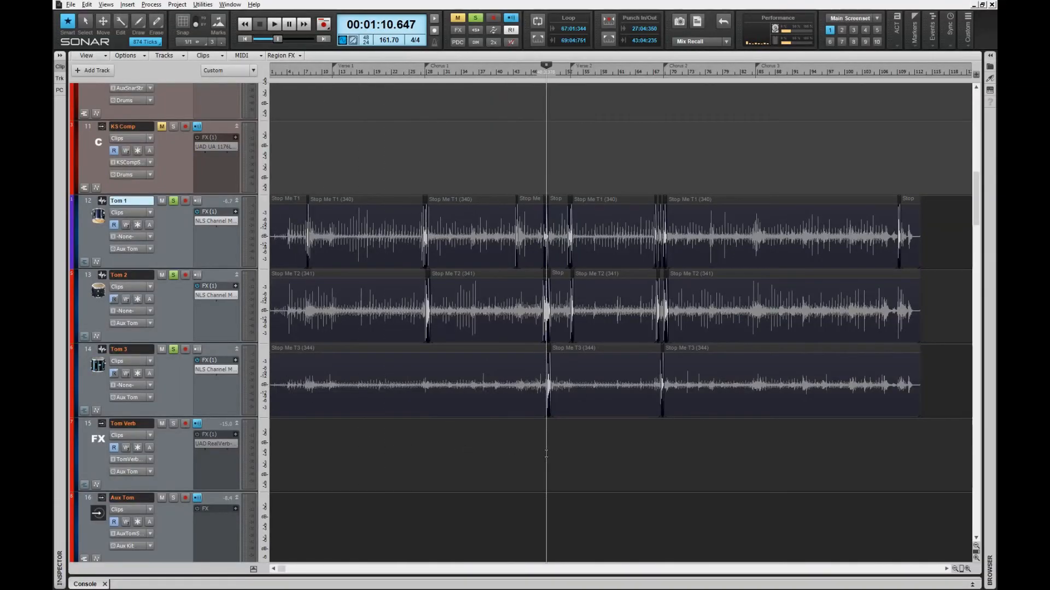
key("ctrl+Right")
key("ctrl+Right")
key("ctrl+Right")
key("ctrl+Right")
key("ctrl+Right")
key("ctrl+Right")
key("ctrl+Right")
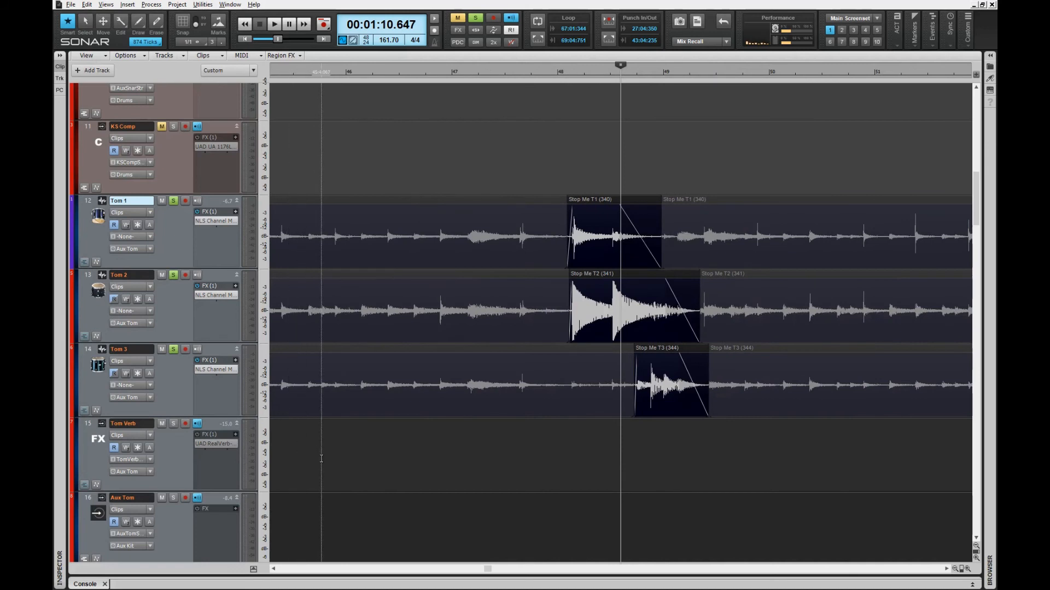
left_click(321, 457)
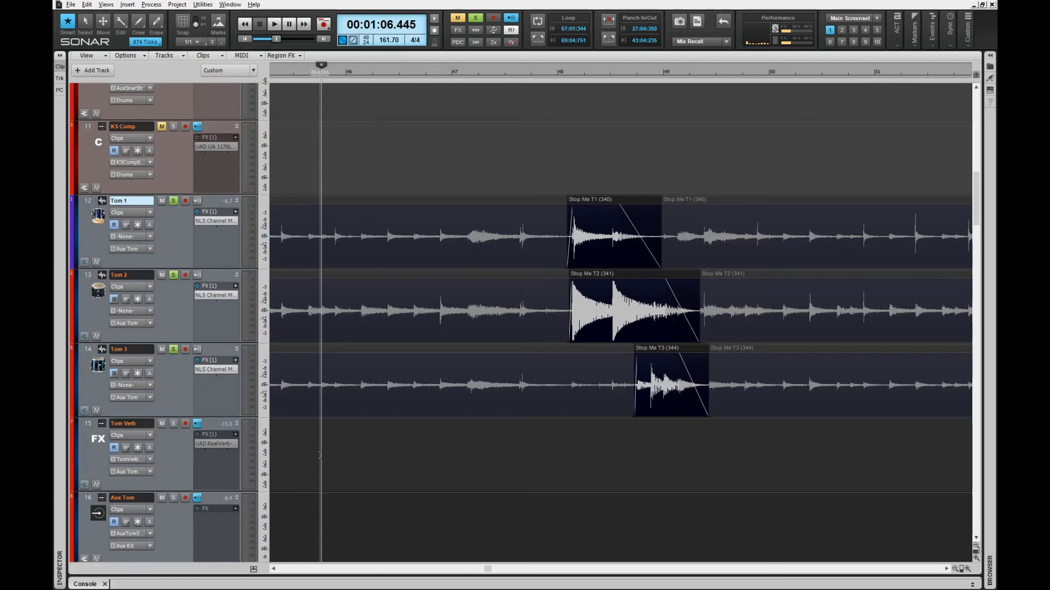
key("space")
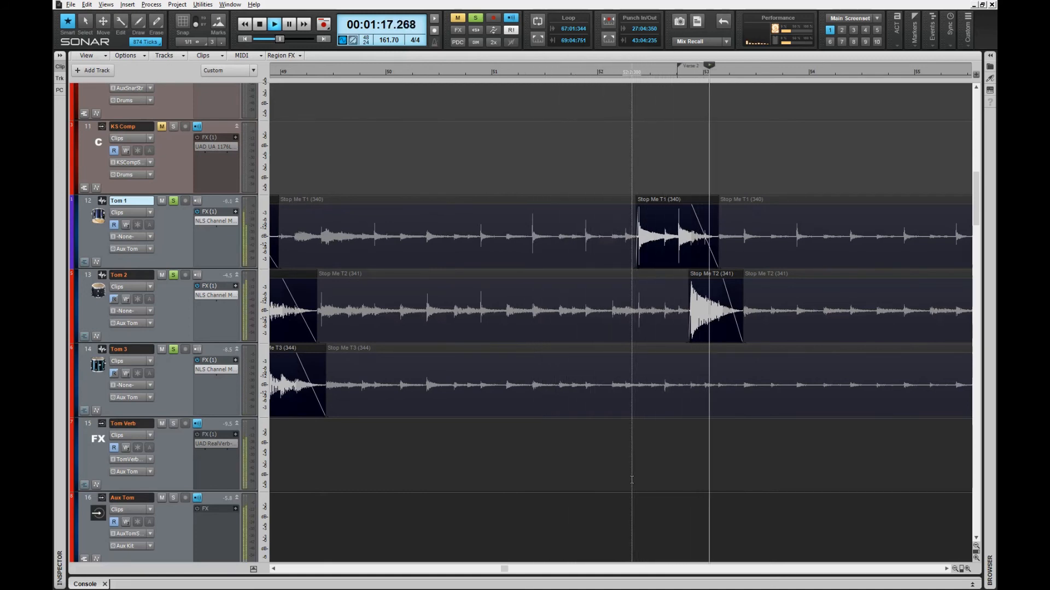
key("space")
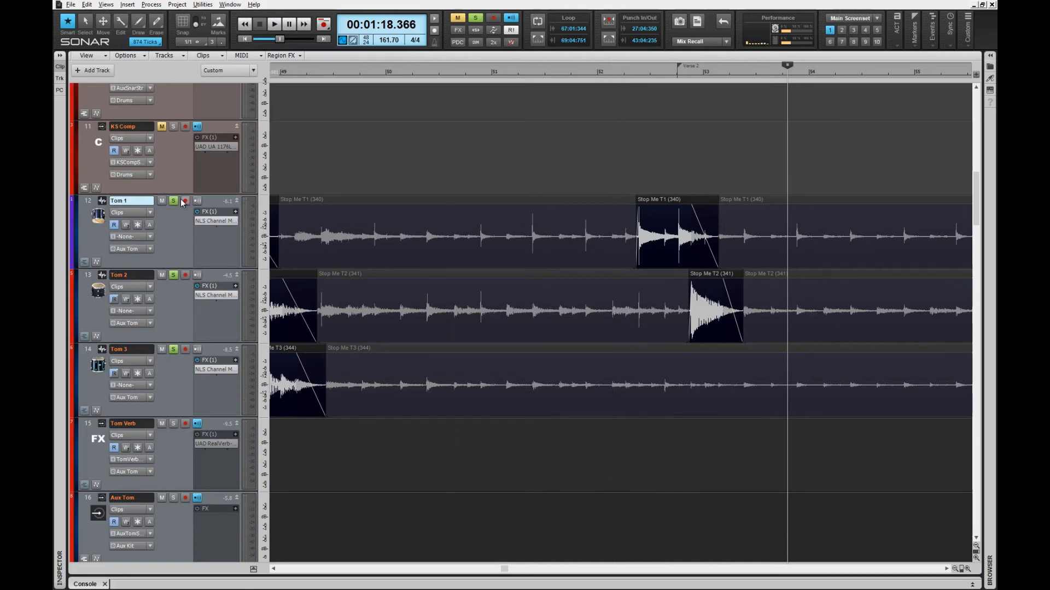
left_click_drag(173, 201, 174, 350)
Step: Rewind, select the Tom 1–3 clips, play from the song start and later measures, then mute them
key("w")
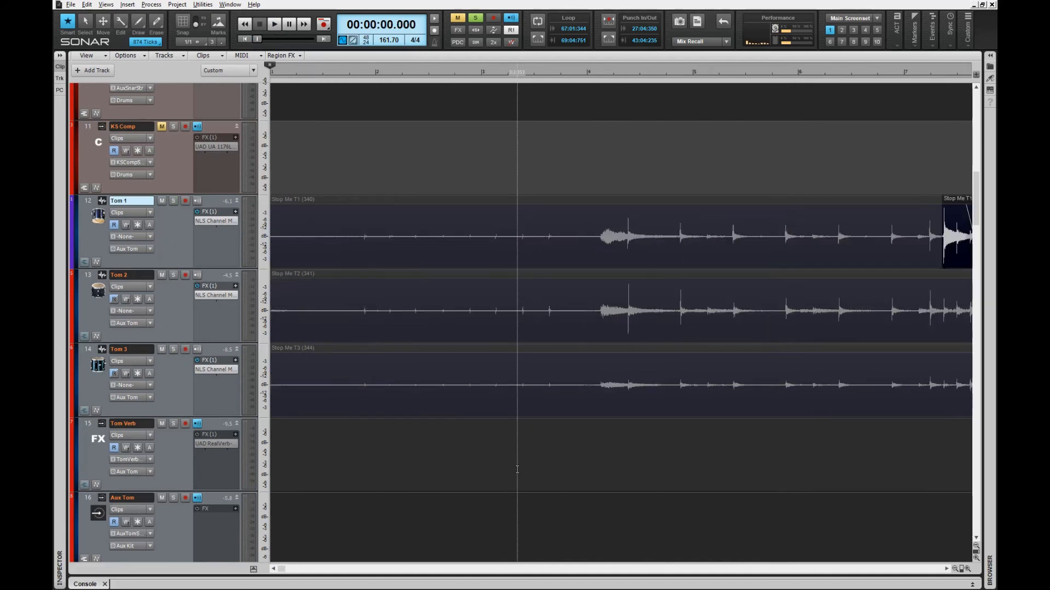
key("ctrl+Left")
key("ctrl+Left")
key("ctrl+Left")
key("ctrl+Left")
key("ctrl+Left")
key("ctrl+Left")
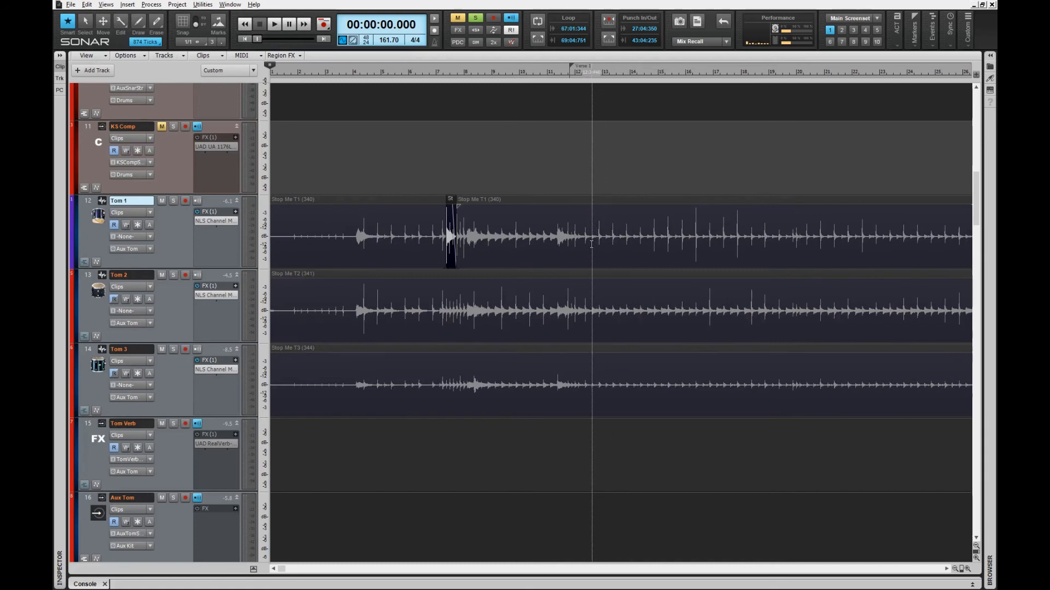
left_click_drag(590, 269, 606, 366)
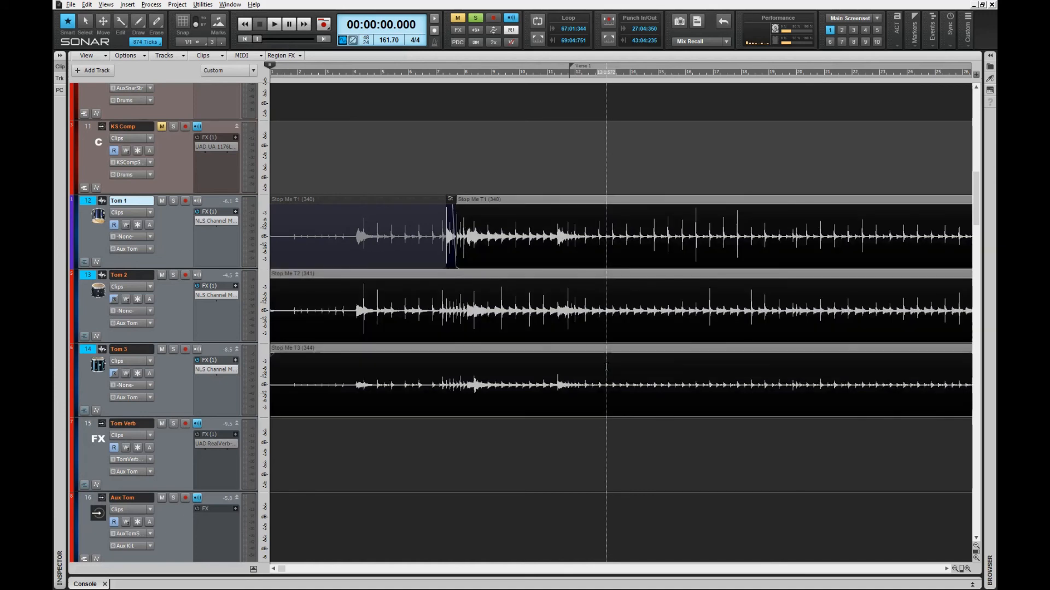
key("space")
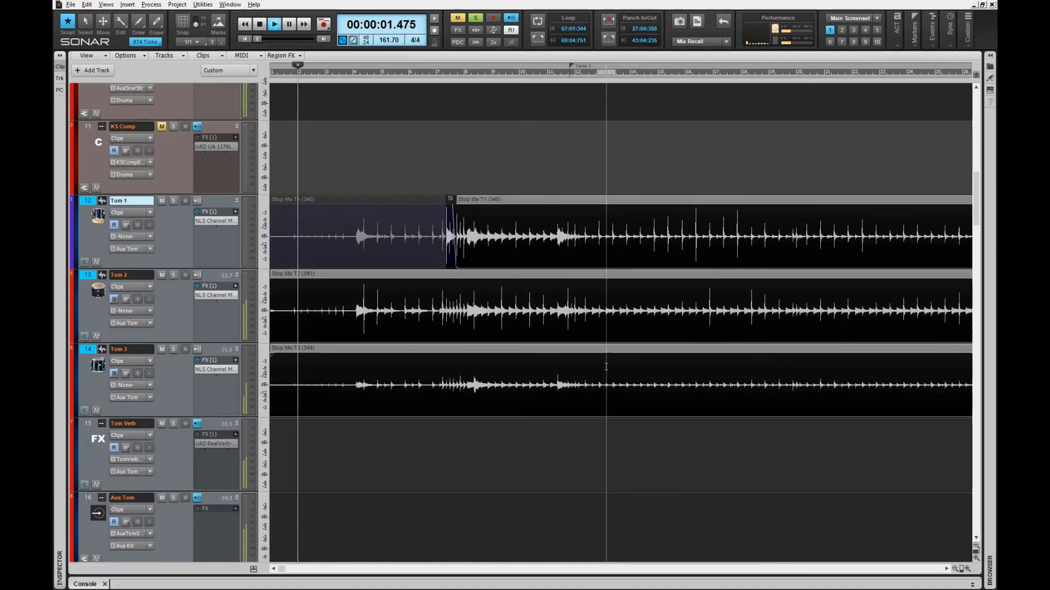
key("space")
key("ctrl+Page_Down")
key("ctrl+Page_Down")
key("ctrl+Page_Down")
key("ctrl+Page_Down")
key("ctrl+Page_Down")
key("ctrl+Page_Down")
key("ctrl+Page_Down")
key("ctrl+Page_Down")
key("ctrl+Page_Down")
key("ctrl+Page_Down")
key("ctrl+Page_Down")
key("space")
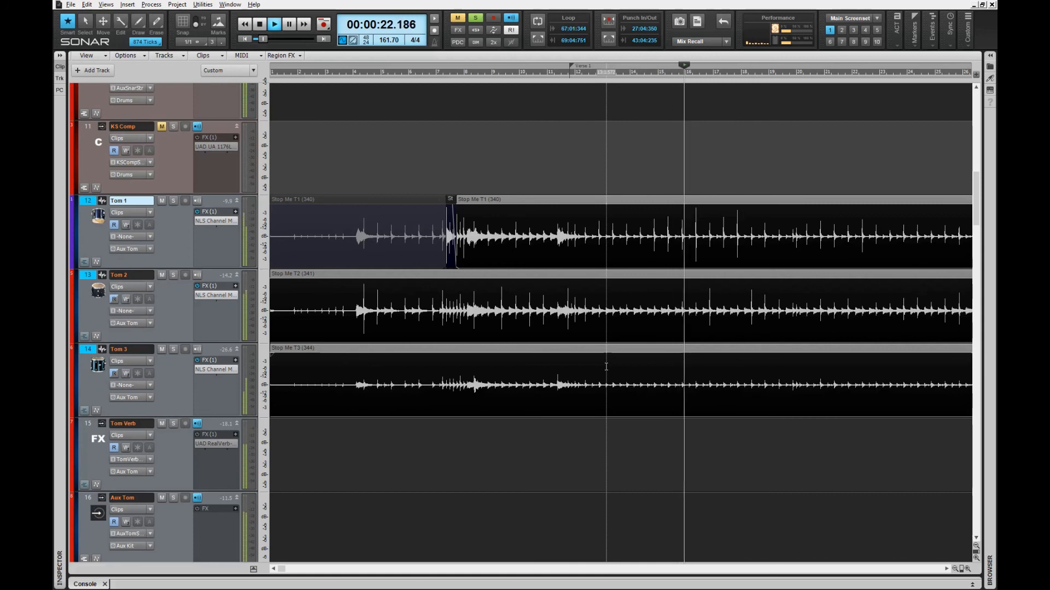
key("k")
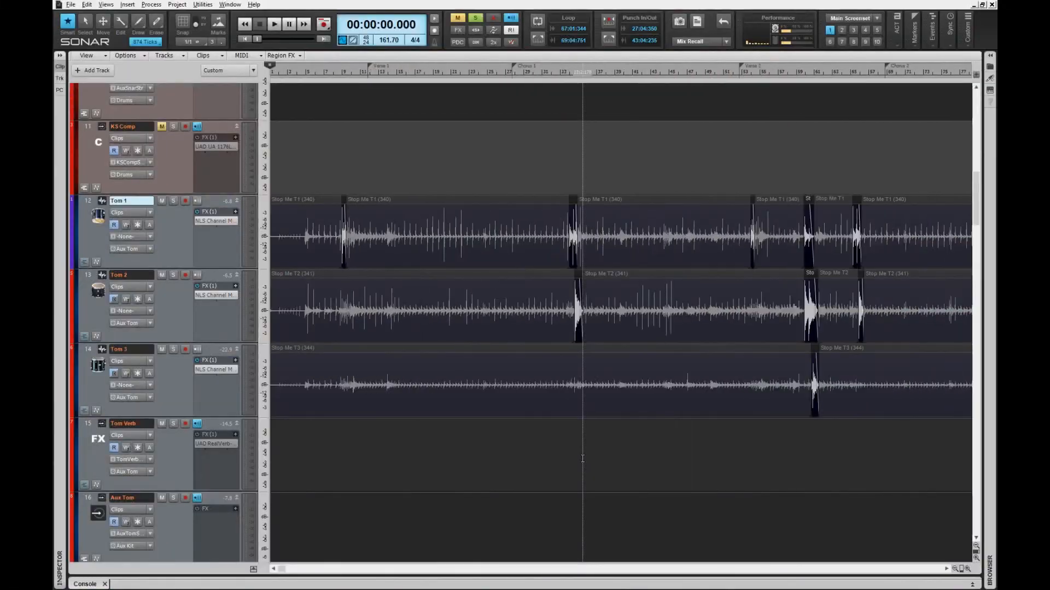
Step: Zoom out horizontally and vertically until all 24 tracks fit in the Clips pane
scroll(582, 459, "down", 4)
scroll(582, 460, "up", 2)
key("ctrl+Up")
key("ctrl+Up")
key("ctrl+Up")
key("ctrl+Up")
key("ctrl+Up")
key("ctrl+Up")
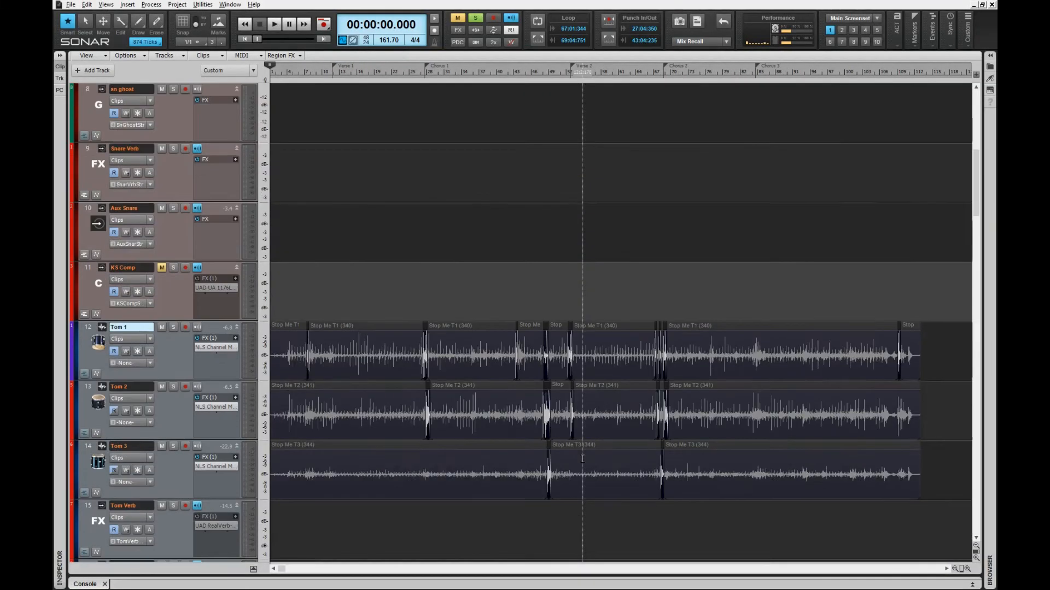
key("ctrl+Left")
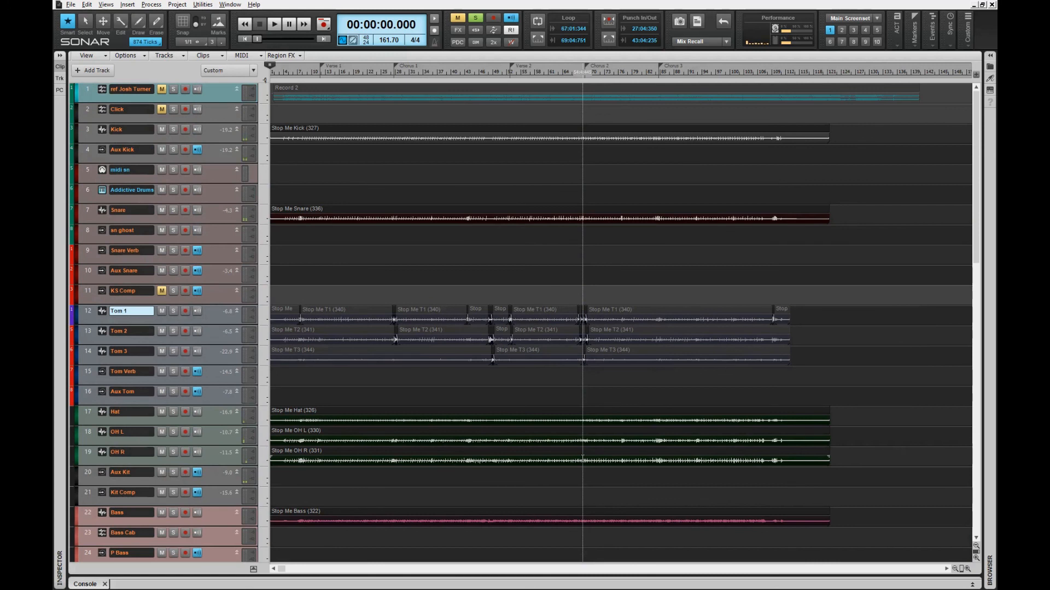